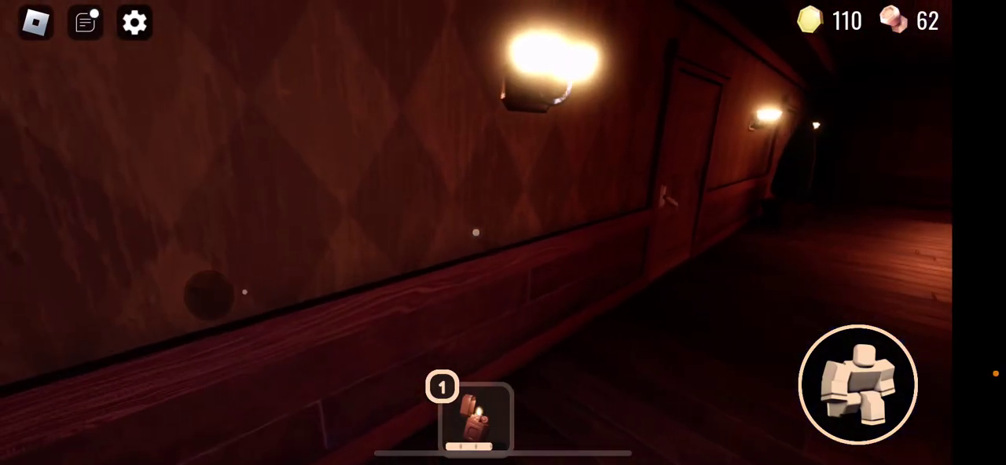
Step: Turn away from the friend and walk down the hallway toward the numbered door
mouse_move(315, 353)
left_mouse_down()
mouse_move(208, 201)
mouse_move(263, 346)
mouse_move(213, 225)
mouse_move(279, 139)
mouse_move(311, 148)
mouse_move(348, 225)
mouse_move(290, 196)
mouse_move(294, 186)
mouse_move(277, 177)
mouse_move(307, 197)
mouse_move(351, 279)
mouse_move(336, 264)
mouse_move(333, 278)
left_mouse_up()
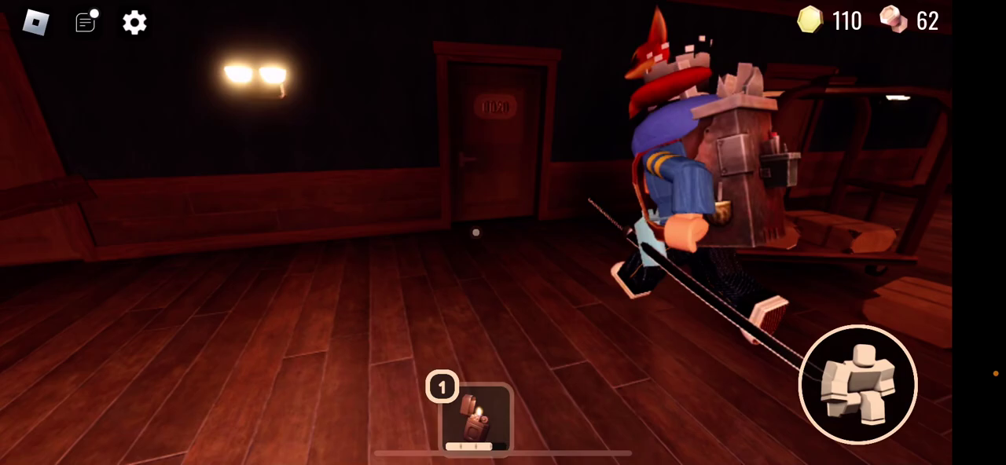
mouse_move(252, 296)
left_mouse_down()
mouse_move(225, 258)
mouse_move(213, 191)
mouse_move(193, 178)
left_mouse_up()
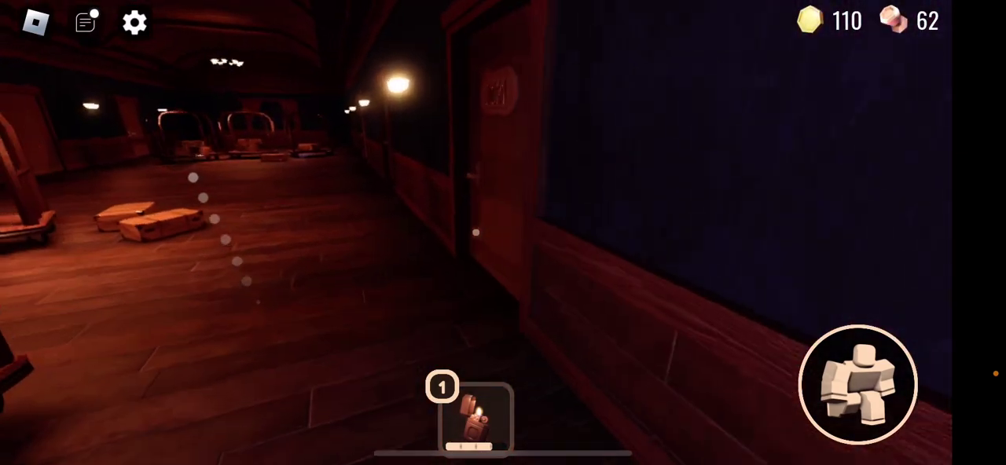
left_click_drag(270, 253, 224, 206)
mouse_move(278, 264)
left_mouse_down()
mouse_move(271, 233)
mouse_move(291, 229)
mouse_move(294, 294)
left_mouse_up()
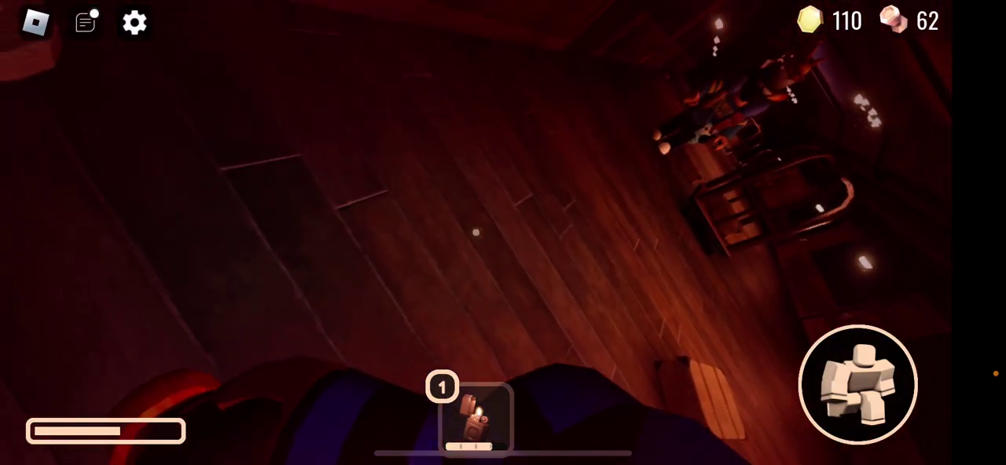
Step: Walk past the luggage carts and turn into the dark red corridor
mouse_move(283, 283)
left_mouse_down()
mouse_move(322, 254)
mouse_move(258, 272)
mouse_move(238, 227)
mouse_move(283, 251)
mouse_move(294, 183)
left_mouse_up()
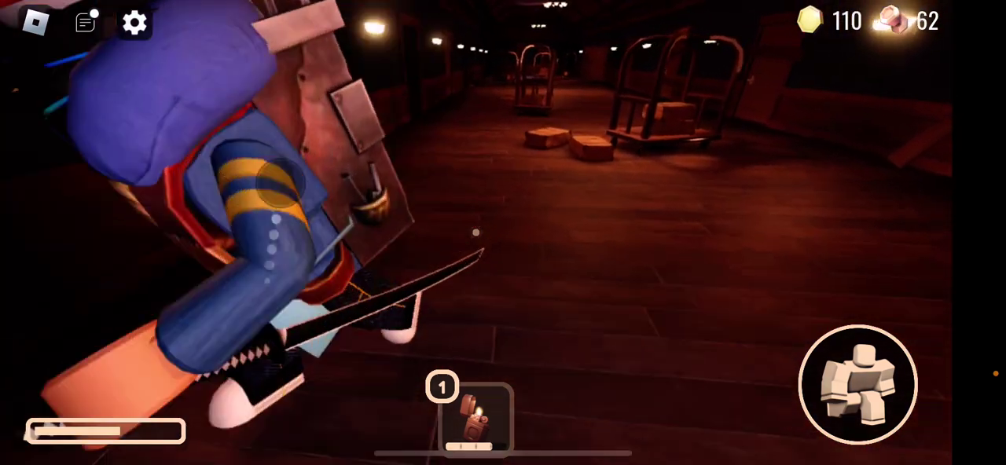
mouse_move(268, 271)
left_mouse_down()
mouse_move(276, 210)
mouse_move(331, 246)
mouse_move(368, 223)
left_mouse_up()
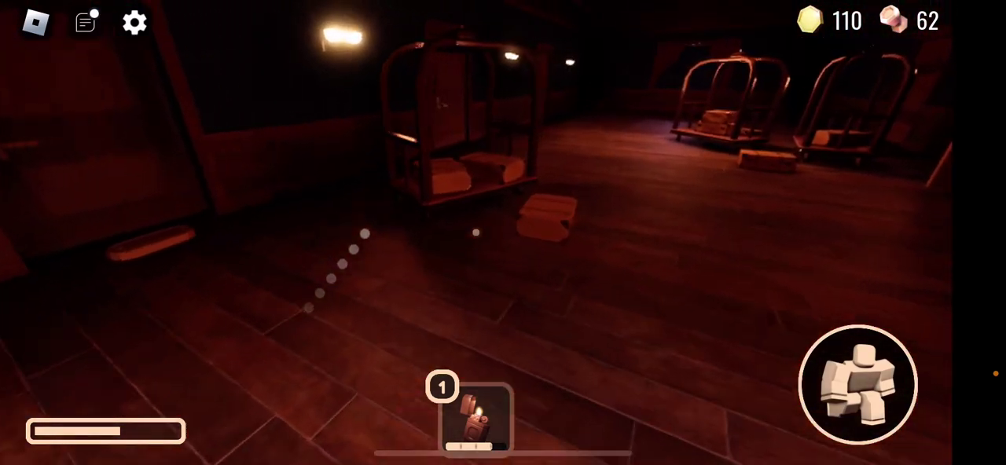
mouse_move(368, 223)
left_mouse_down()
mouse_move(249, 173)
mouse_move(292, 232)
mouse_move(323, 237)
mouse_move(288, 196)
mouse_move(332, 227)
left_mouse_up()
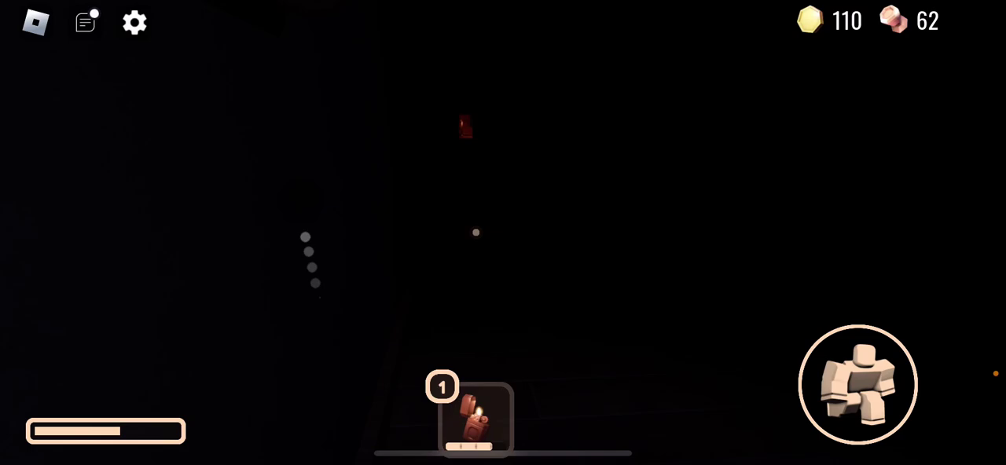
mouse_move(312, 299)
left_mouse_down()
mouse_move(330, 243)
mouse_move(228, 130)
mouse_move(307, 153)
mouse_move(333, 228)
left_mouse_up()
Step: Hide in the wardrobe, then go through the red door past the barrels into the carpeted corridor
left_click_drag(276, 273, 362, 267)
left_click(747, 316)
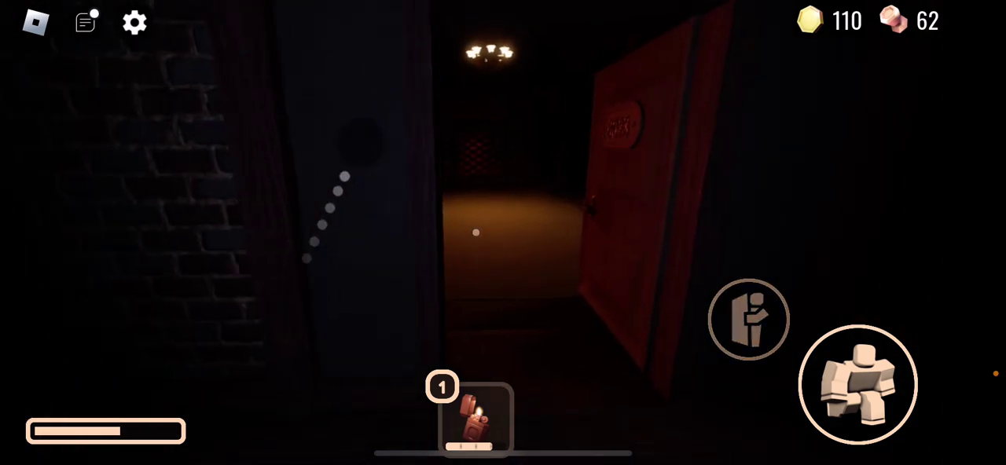
mouse_move(344, 176)
left_mouse_down()
mouse_move(328, 150)
mouse_move(293, 130)
mouse_move(330, 209)
mouse_move(285, 157)
mouse_move(325, 173)
mouse_move(333, 153)
mouse_move(338, 180)
mouse_move(288, 197)
mouse_move(318, 219)
left_mouse_up()
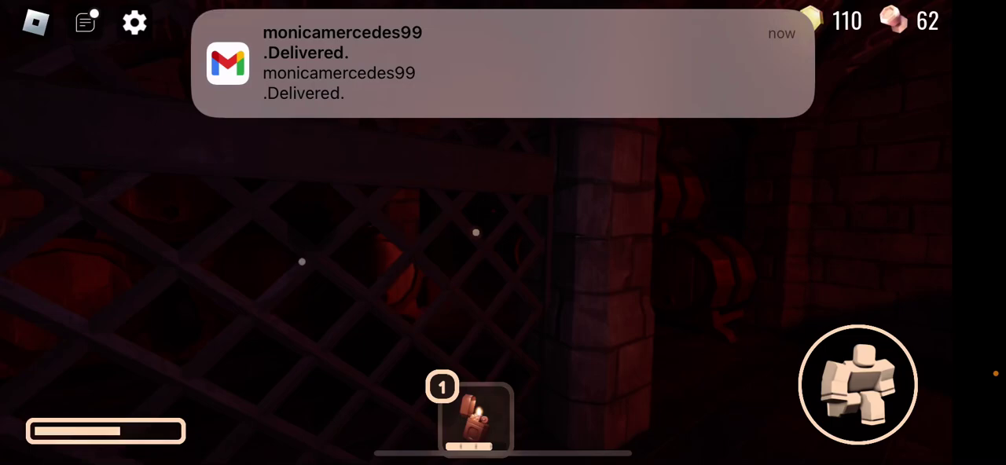
mouse_move(302, 261)
left_mouse_down()
mouse_move(280, 273)
mouse_move(236, 260)
left_mouse_up()
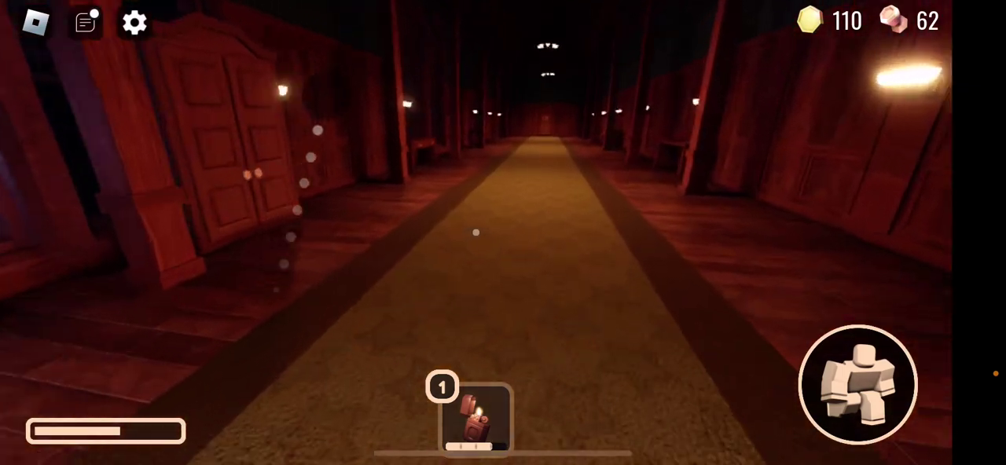
mouse_move(275, 154)
left_mouse_down()
mouse_move(335, 222)
mouse_move(296, 146)
mouse_move(308, 89)
mouse_move(352, 151)
left_mouse_up()
Step: Grab the dresser coins for 145 gold and walk down the carpeted corridor
left_click(747, 318)
left_click(748, 318)
left_click_drag(197, 173, 264, 197)
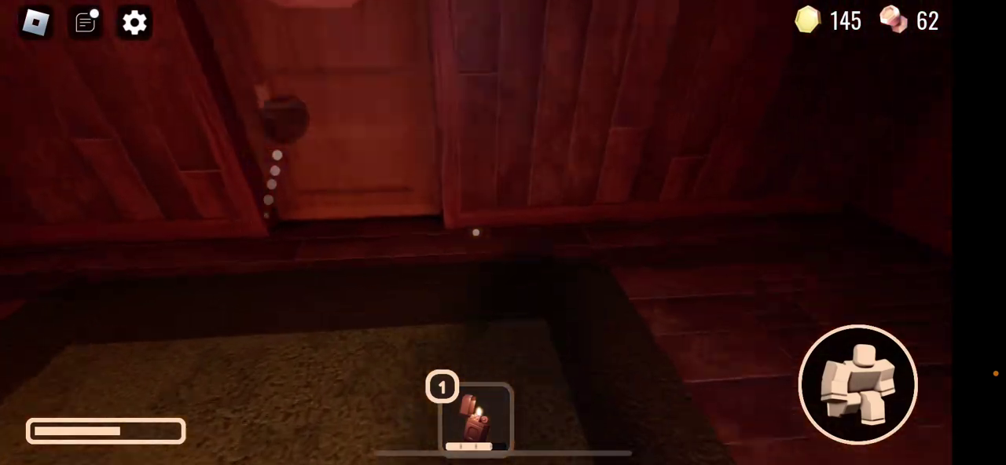
mouse_move(265, 197)
left_mouse_down()
mouse_move(284, 150)
mouse_move(233, 118)
mouse_move(246, 86)
mouse_move(249, 129)
mouse_move(340, 267)
left_mouse_up()
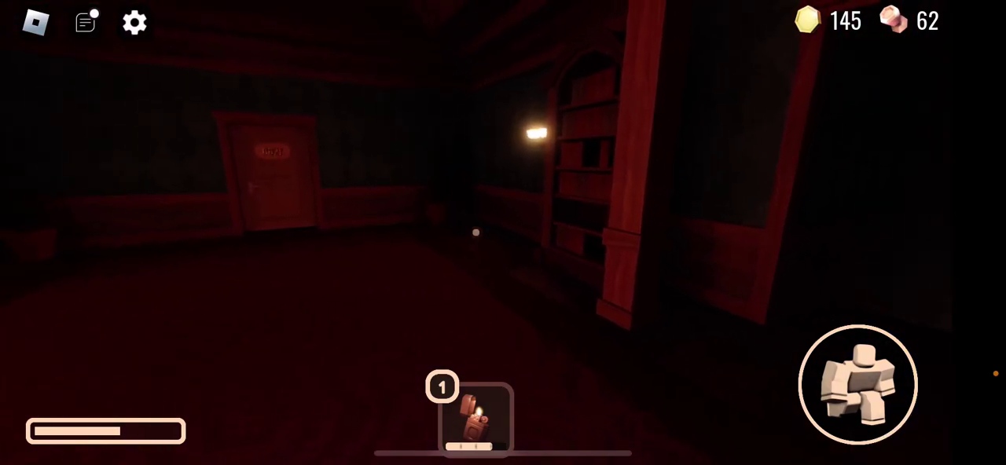
Step: Follow the friend past the bookshelf, through the dark room, into the lit hallway
left_click_drag(269, 251, 252, 192)
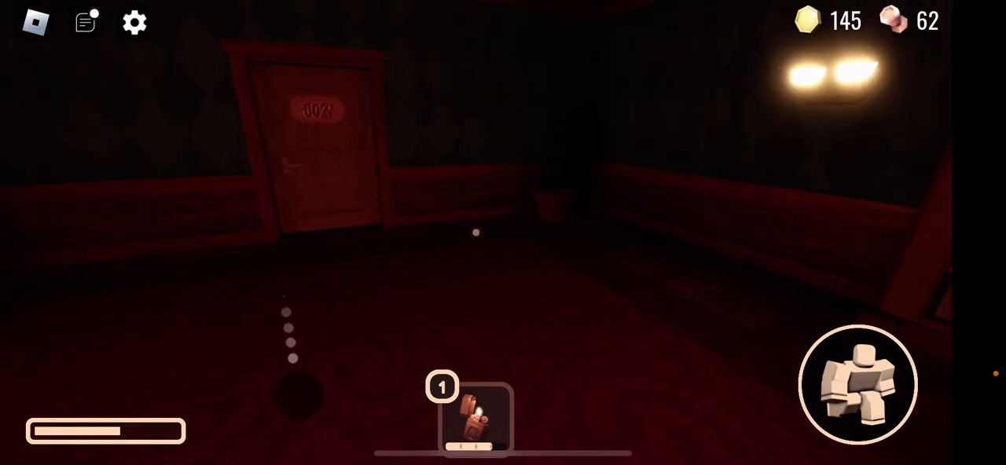
mouse_move(286, 312)
left_mouse_down()
mouse_move(254, 217)
mouse_move(254, 79)
left_mouse_up()
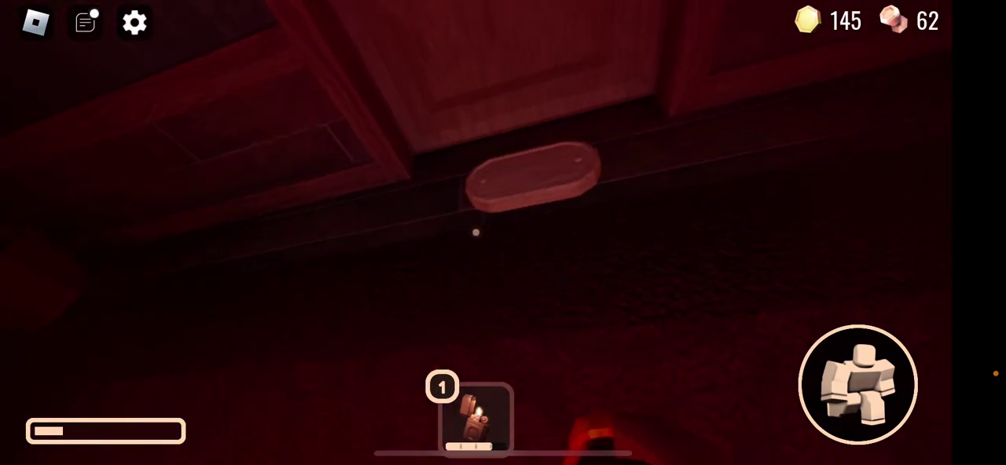
left_click_drag(550, 236, 378, 235)
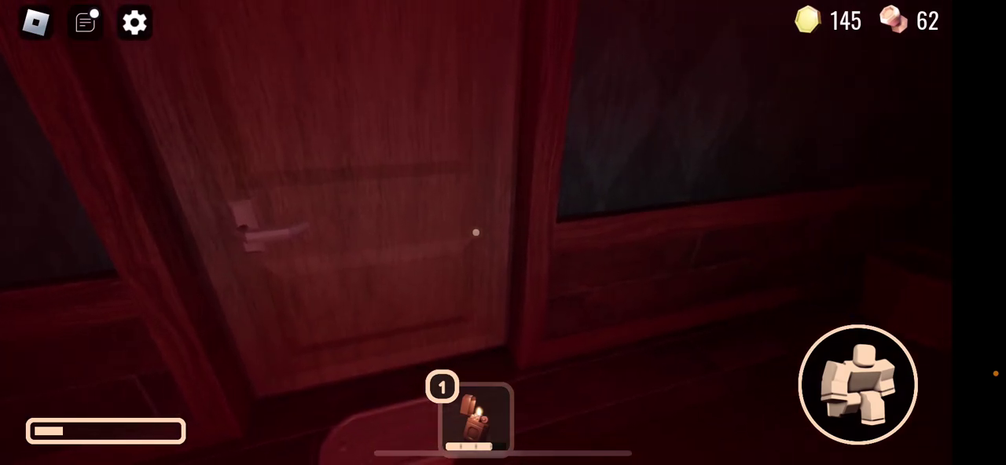
mouse_move(550, 236)
left_mouse_down()
mouse_move(392, 235)
mouse_move(511, 236)
left_mouse_up()
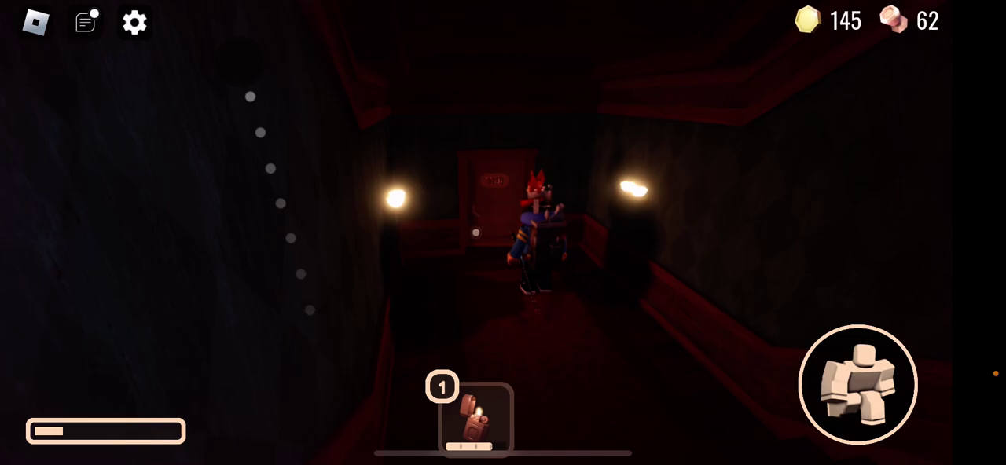
left_click_drag(197, 314, 197, 252)
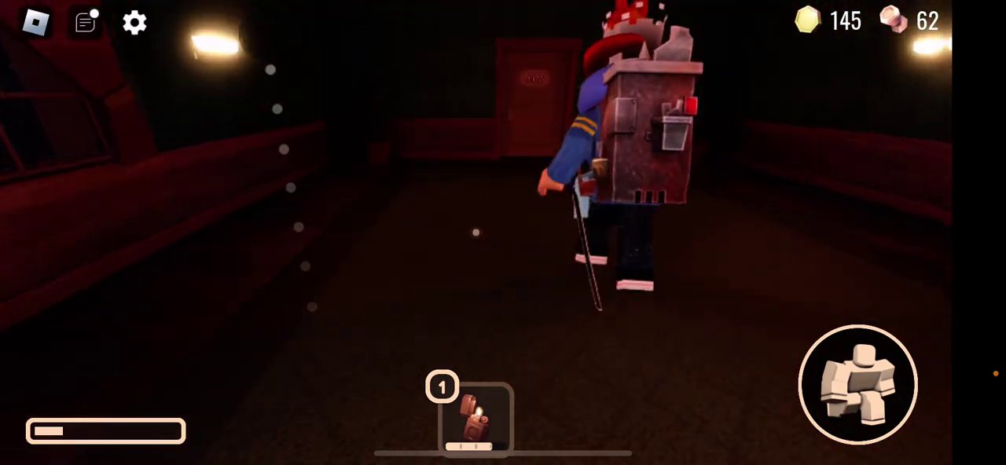
mouse_move(269, 69)
left_mouse_down()
mouse_move(455, 176)
mouse_move(355, 112)
mouse_move(317, 74)
mouse_move(264, 78)
mouse_move(334, 168)
mouse_move(337, 139)
mouse_move(278, 106)
mouse_move(373, 160)
mouse_move(351, 173)
mouse_move(357, 148)
mouse_move(315, 117)
mouse_move(341, 113)
mouse_move(302, 92)
mouse_move(350, 114)
mouse_move(344, 119)
left_mouse_up()
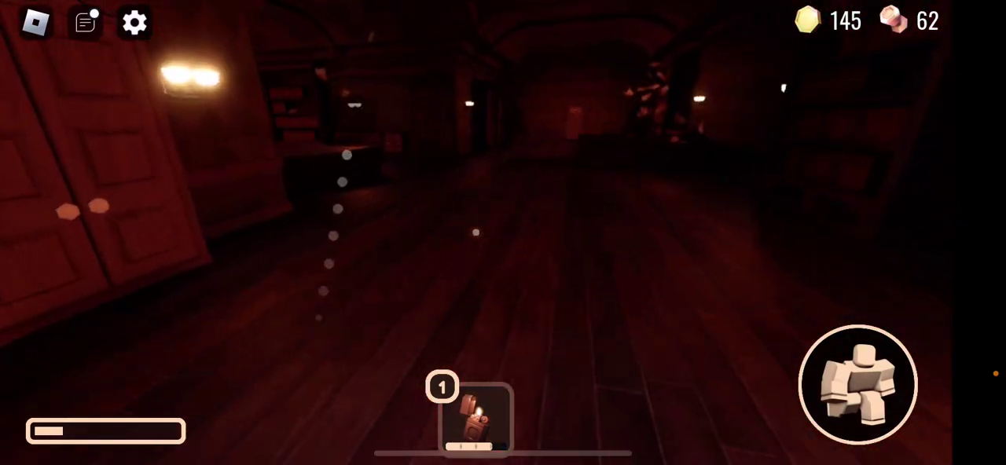
left_click_drag(367, 272, 353, 202)
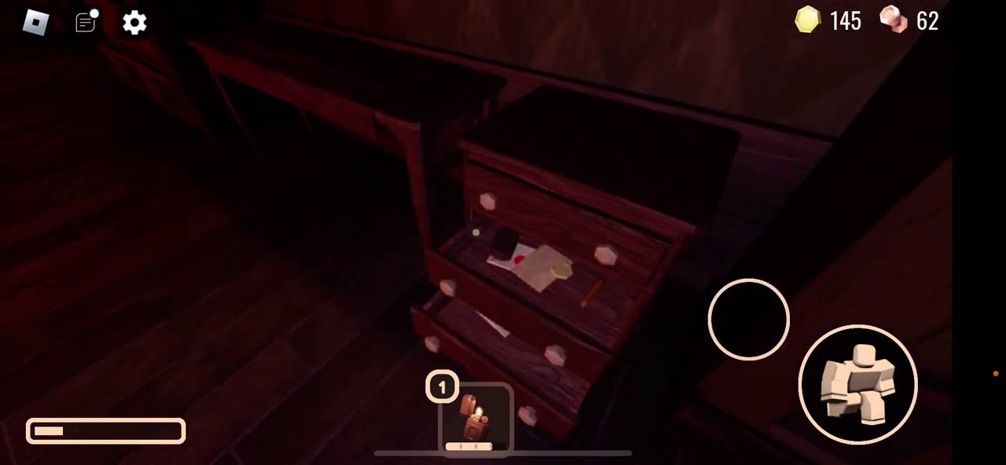
Step: Take the drawer gold for 160, then walk through the bookshelf room into the lit room
left_click(748, 319)
mouse_move(296, 236)
left_mouse_down()
mouse_move(325, 198)
mouse_move(202, 118)
mouse_move(208, 106)
left_mouse_up()
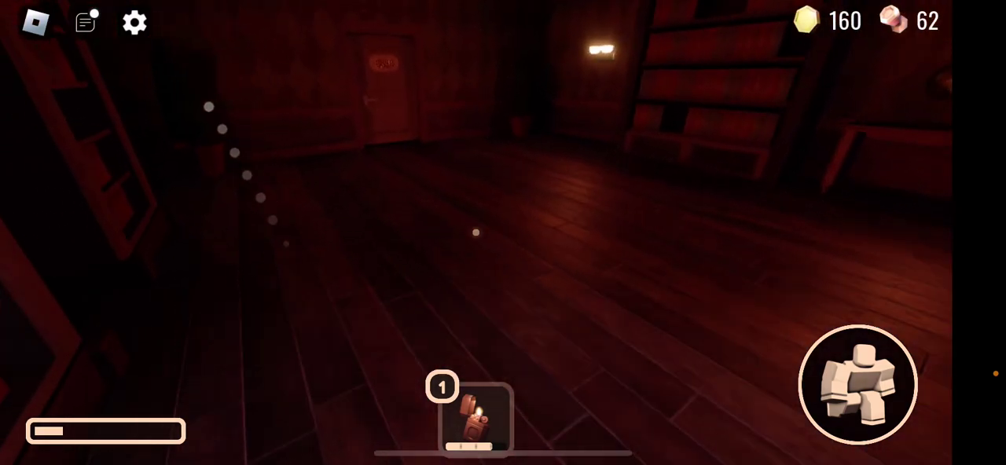
mouse_move(306, 82)
left_mouse_down()
mouse_move(291, 67)
mouse_move(338, 389)
left_mouse_up()
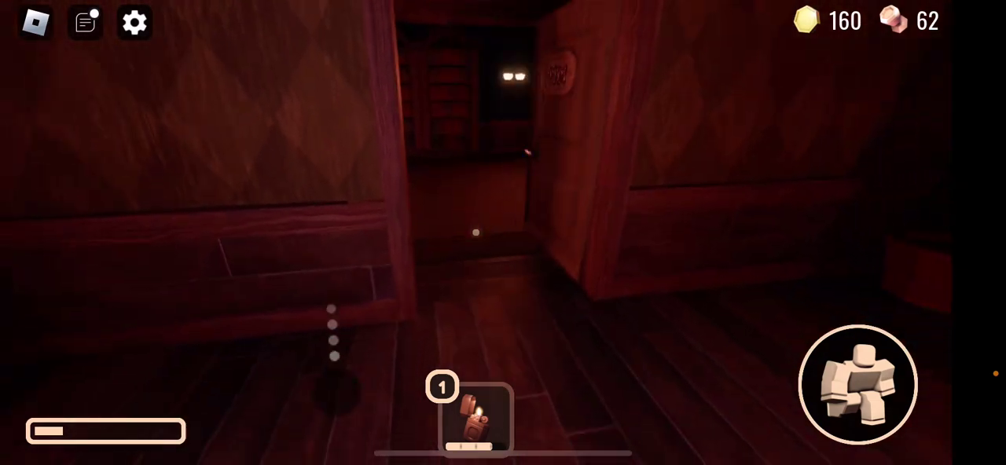
mouse_move(318, 288)
left_mouse_down()
mouse_move(301, 259)
mouse_move(299, 220)
left_mouse_up()
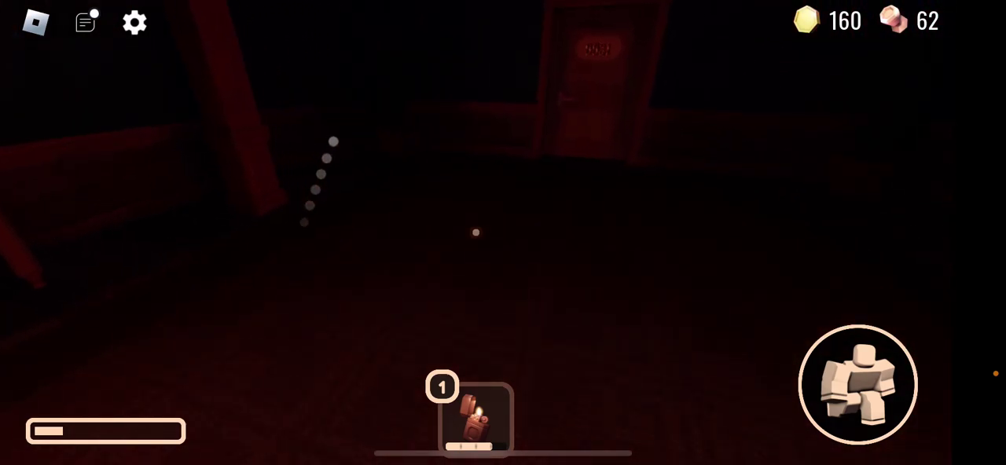
mouse_move(328, 179)
left_mouse_down()
mouse_move(353, 176)
mouse_move(346, 198)
mouse_move(276, 120)
mouse_move(375, 233)
left_mouse_up()
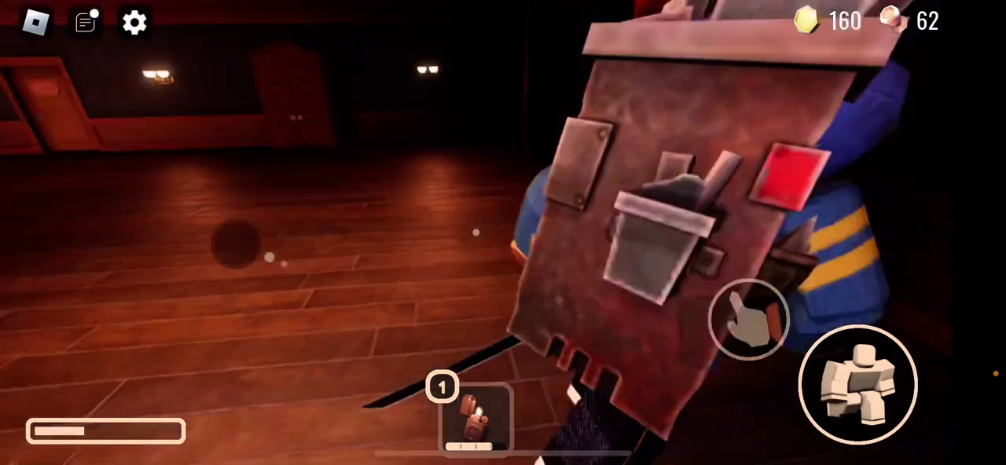
Step: Head down the dim hallway past the bookshelf into the dark room
mouse_move(285, 251)
left_mouse_down()
mouse_move(228, 175)
mouse_move(274, 153)
mouse_move(265, 139)
left_mouse_up()
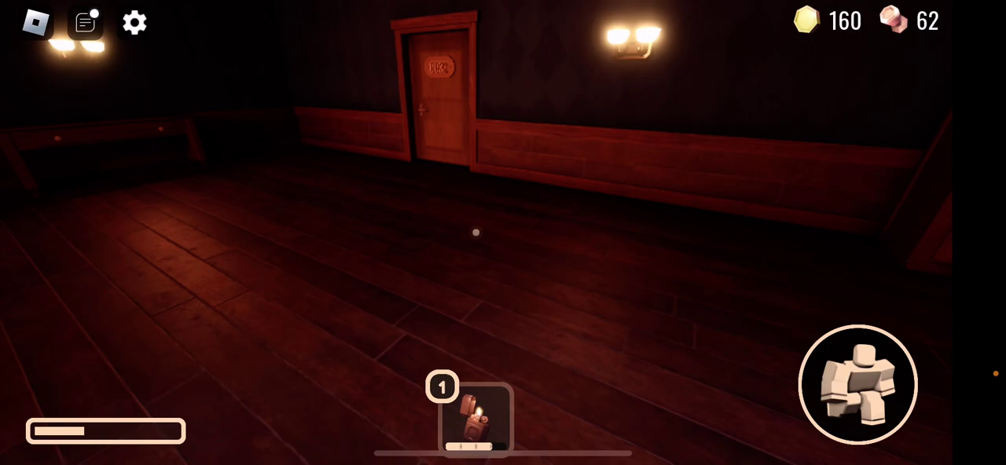
left_click_drag(296, 270, 271, 211)
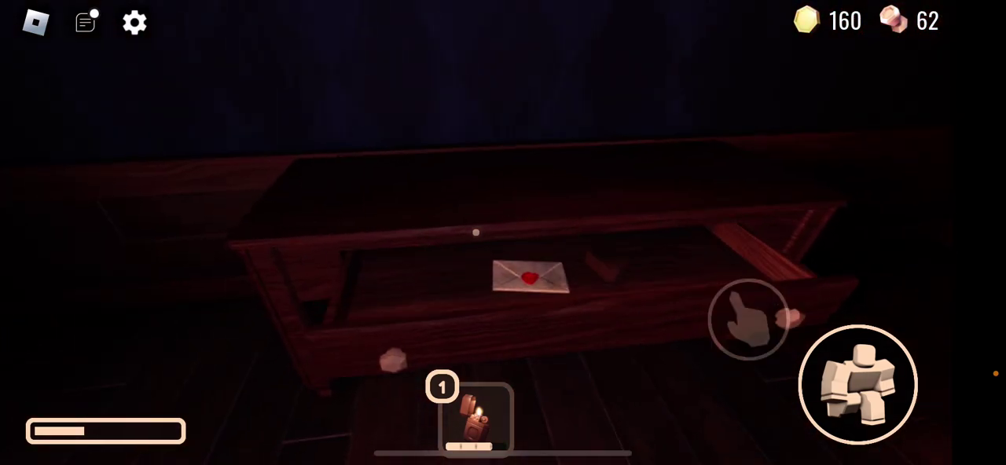
mouse_move(337, 234)
left_mouse_down()
mouse_move(322, 238)
mouse_move(265, 175)
left_mouse_up()
mouse_move(288, 231)
left_mouse_down()
mouse_move(246, 134)
mouse_move(220, 124)
left_mouse_up()
mouse_move(285, 230)
left_mouse_down()
mouse_move(269, 117)
mouse_move(274, 101)
mouse_move(288, 108)
mouse_move(280, 102)
left_mouse_up()
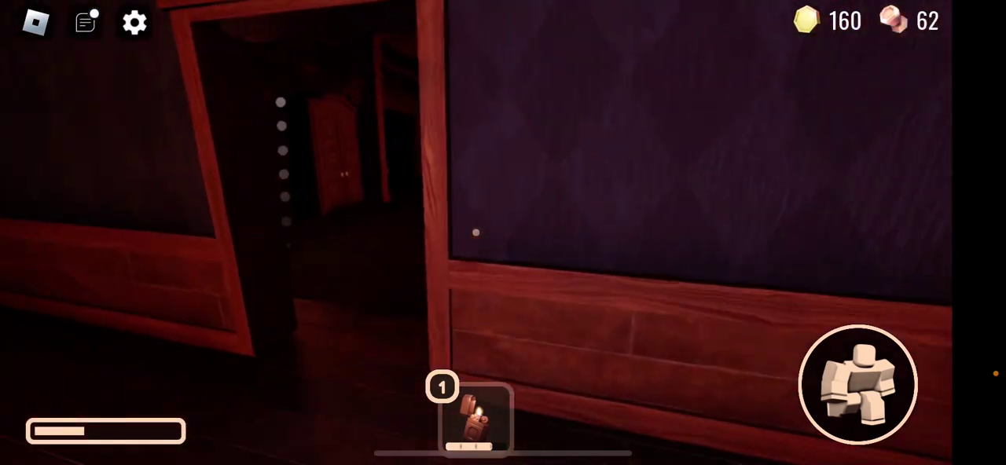
mouse_move(269, 213)
left_mouse_down()
mouse_move(225, 112)
mouse_move(286, 130)
left_mouse_up()
mouse_move(307, 231)
left_mouse_down()
mouse_move(343, 168)
mouse_move(302, 158)
left_mouse_up()
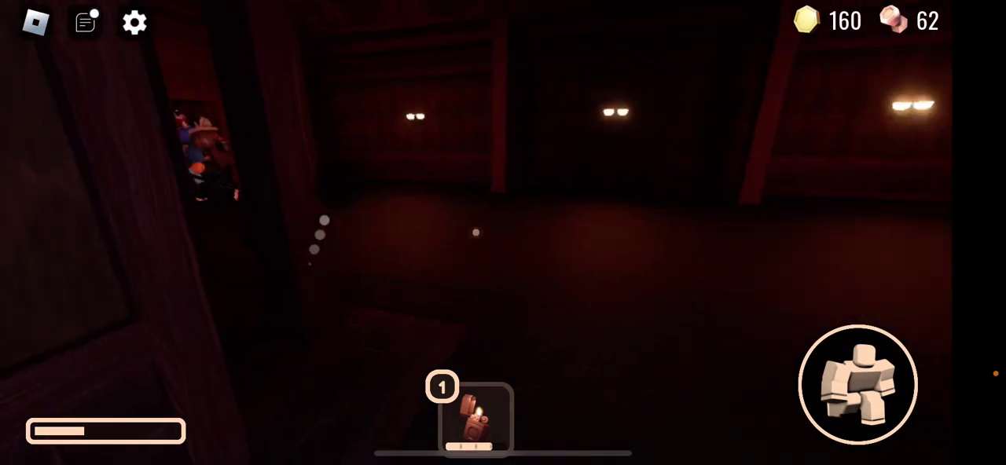
Step: Move past the friend and walk up to the wardrobe by the dark opening
left_click_drag(290, 235, 299, 161)
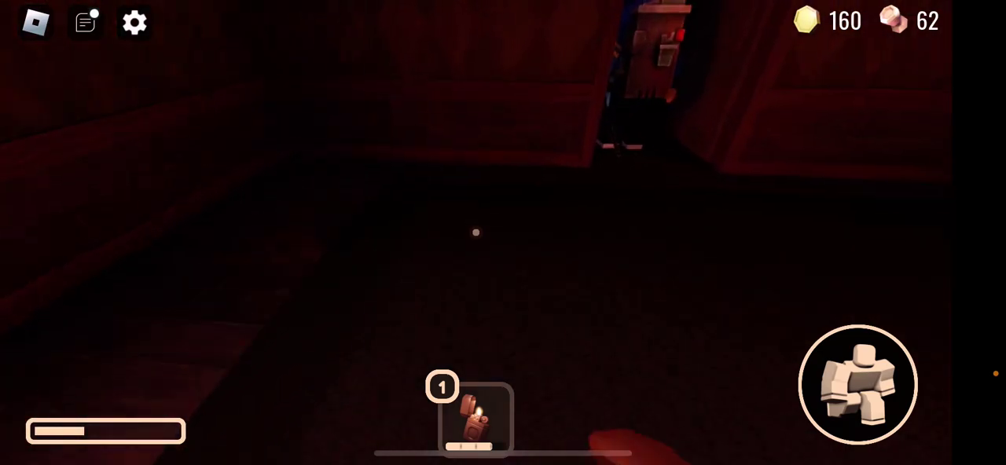
left_click_drag(291, 235, 302, 161)
left_click_drag(236, 220, 243, 150)
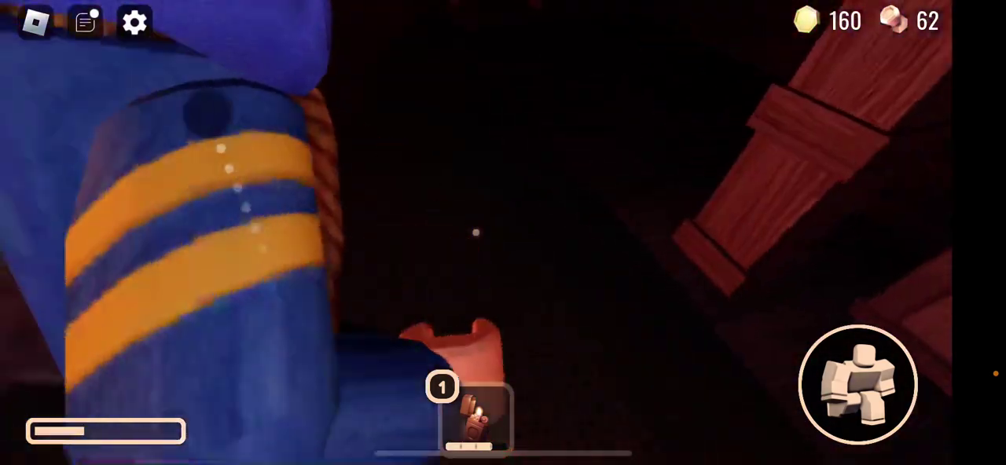
left_click_drag(281, 247, 311, 142)
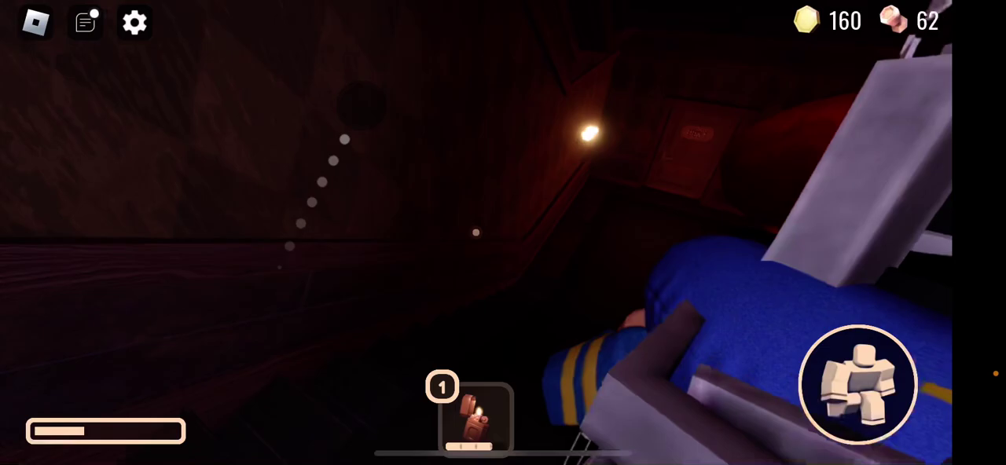
left_click_drag(288, 245, 337, 139)
left_click_drag(39, 456, 151, 297)
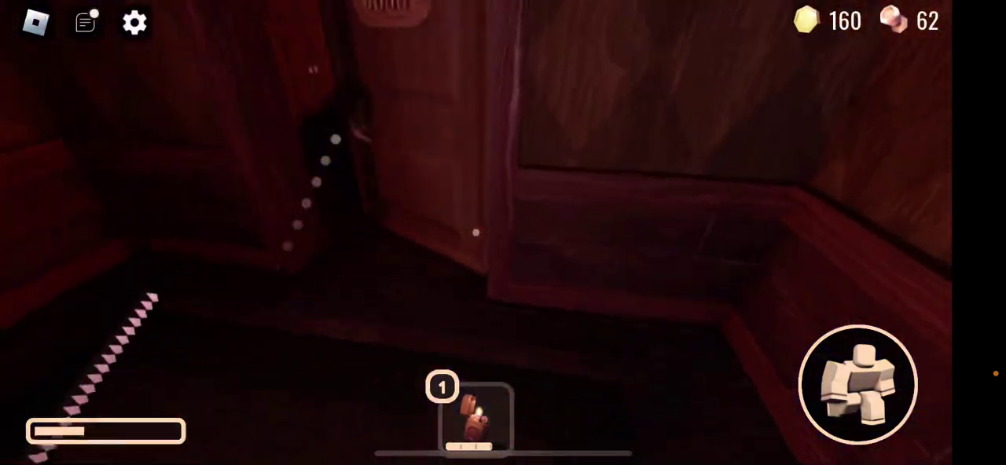
left_click_drag(283, 244, 314, 129)
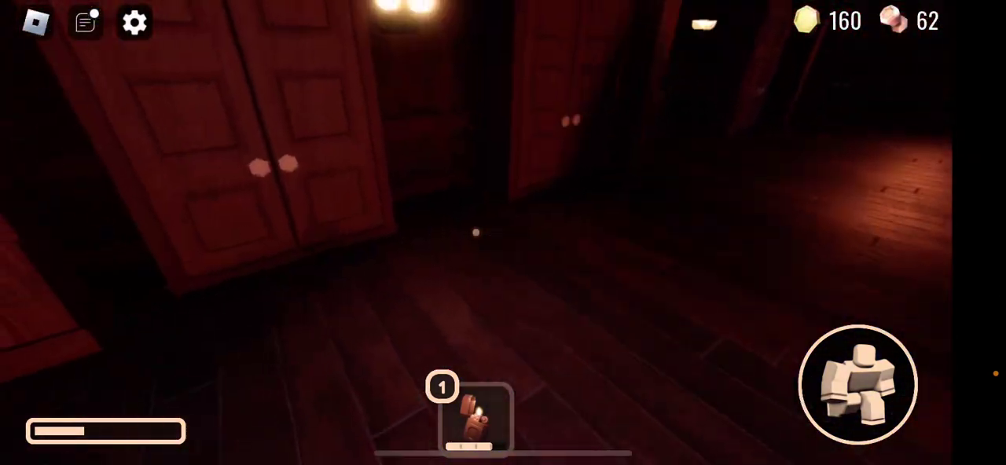
left_click_drag(157, 353, 149, 275)
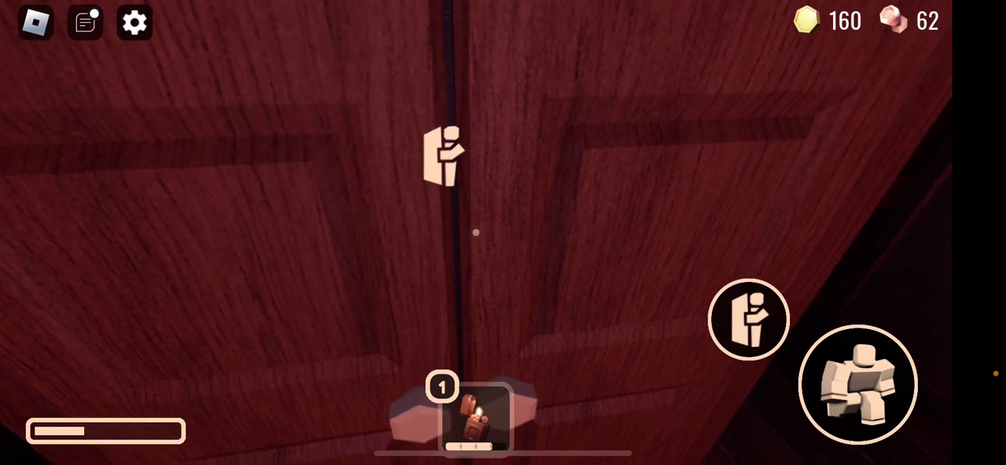
Step: Leave the wardrobe and walk through the red hallway toward its far door
left_click(748, 319)
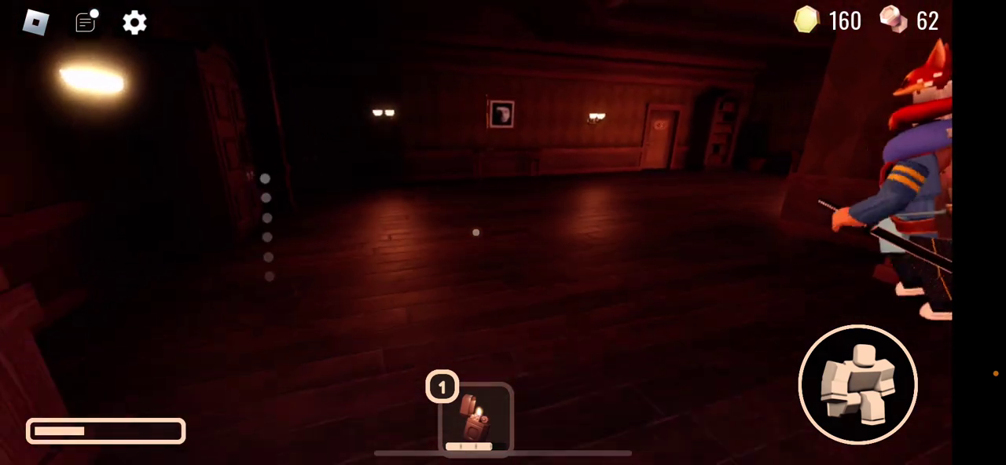
key("w")
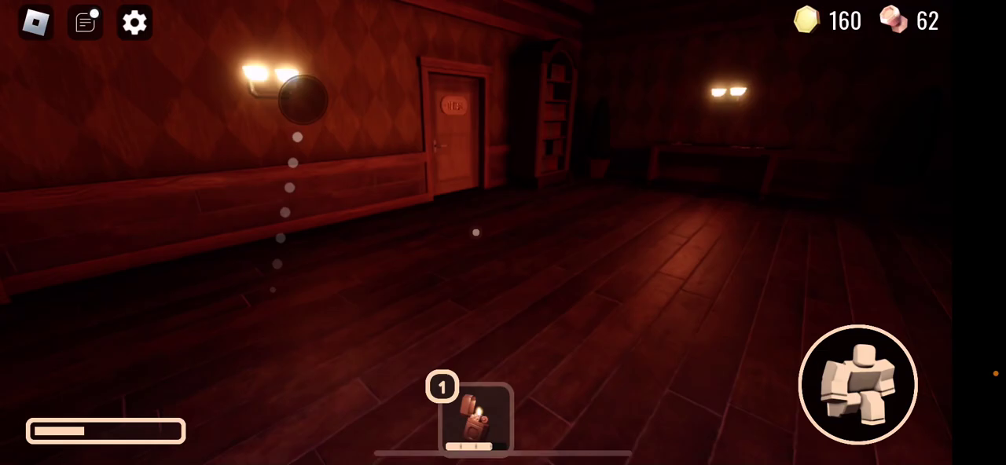
key("w")
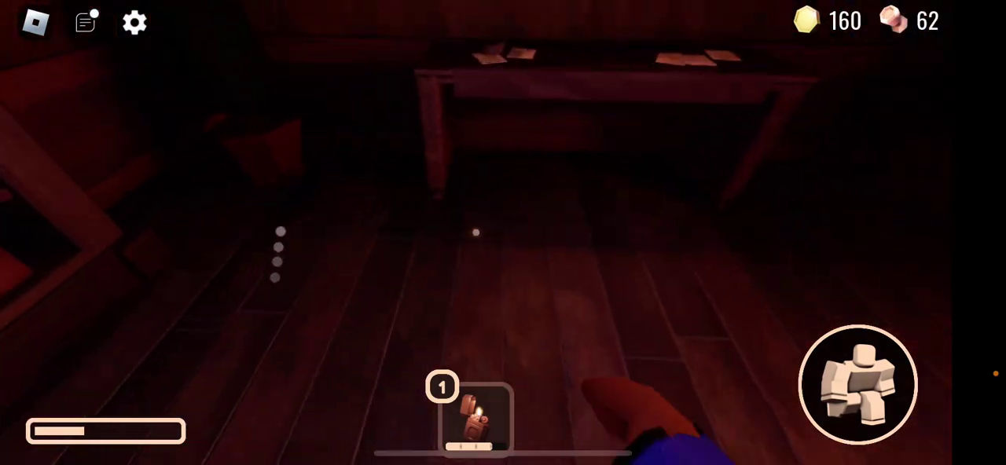
key("w")
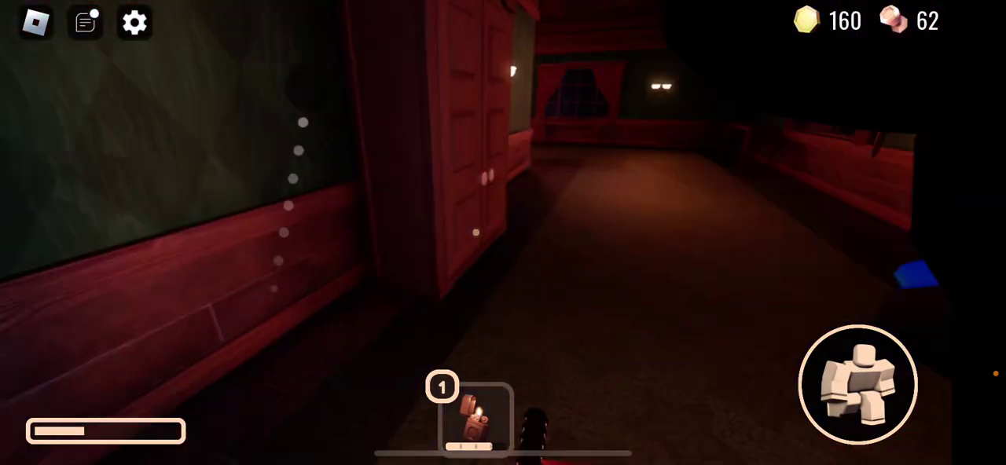
key("w")
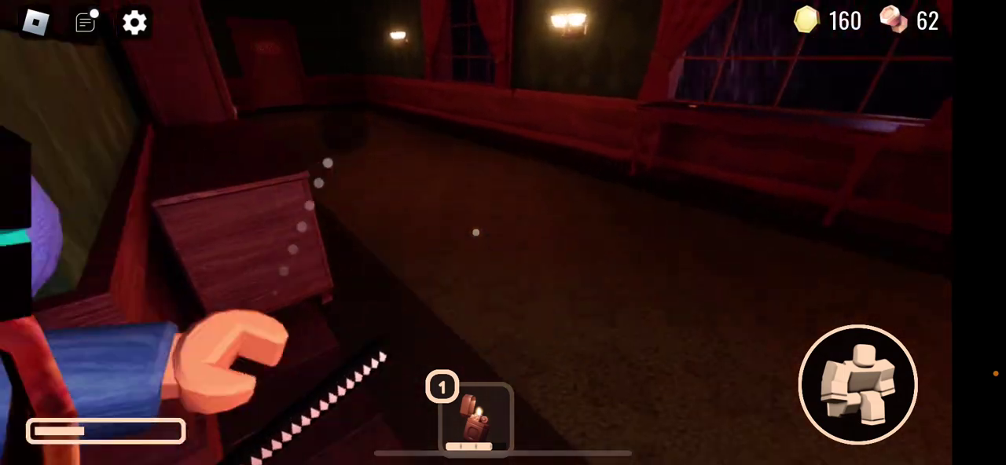
key("w")
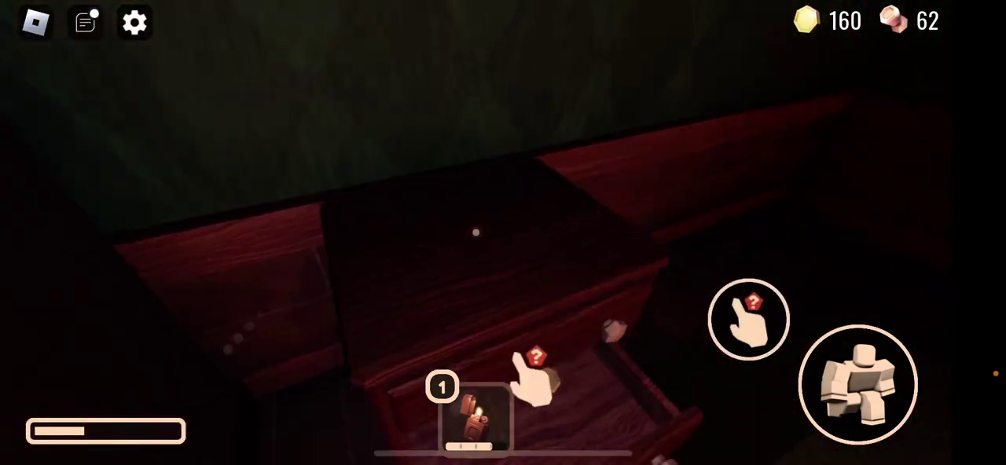
Step: Loot the drawer for 165 gold and hide in the wardrobe again
left_click(748, 318)
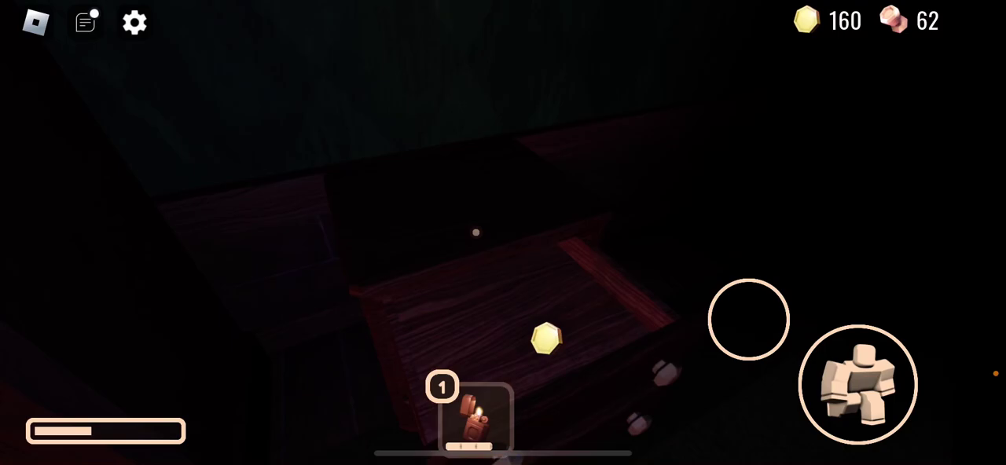
left_click(748, 318)
key("w")
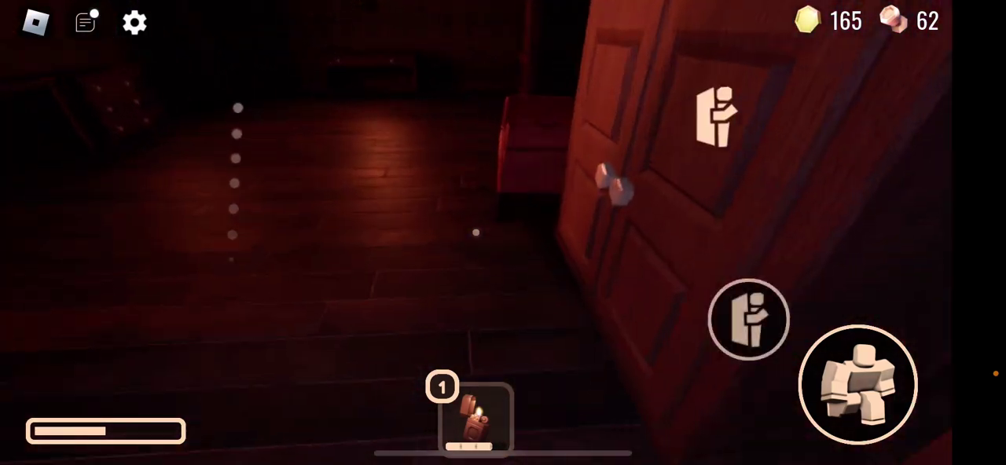
left_click(748, 318)
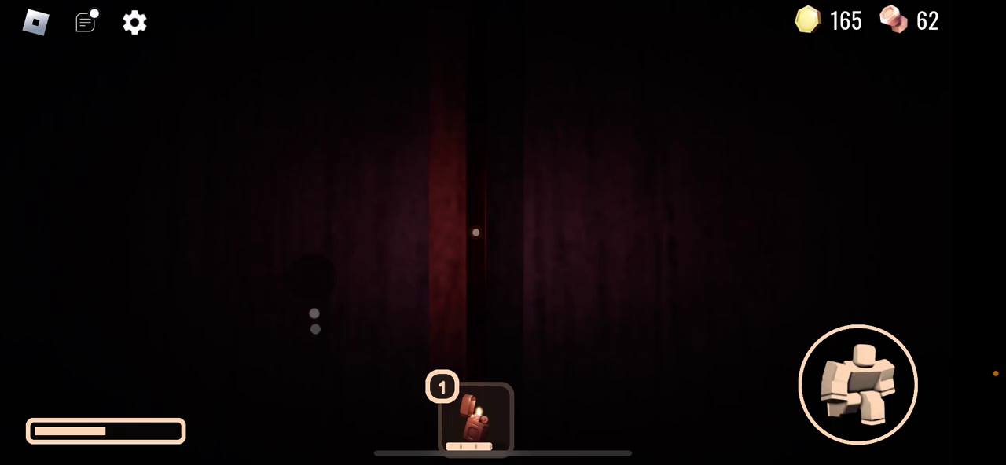
Step: Leave the wardrobe and pass through doors 0036 and 0037
key("w")
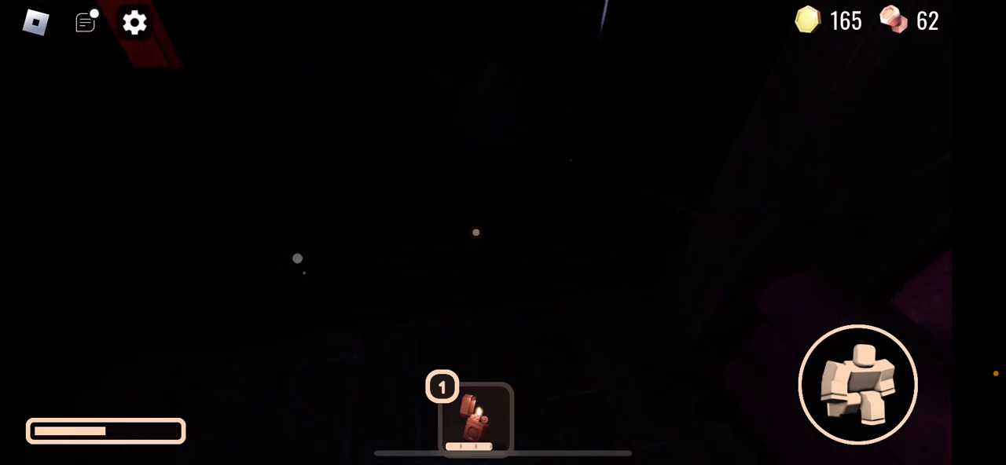
key("w")
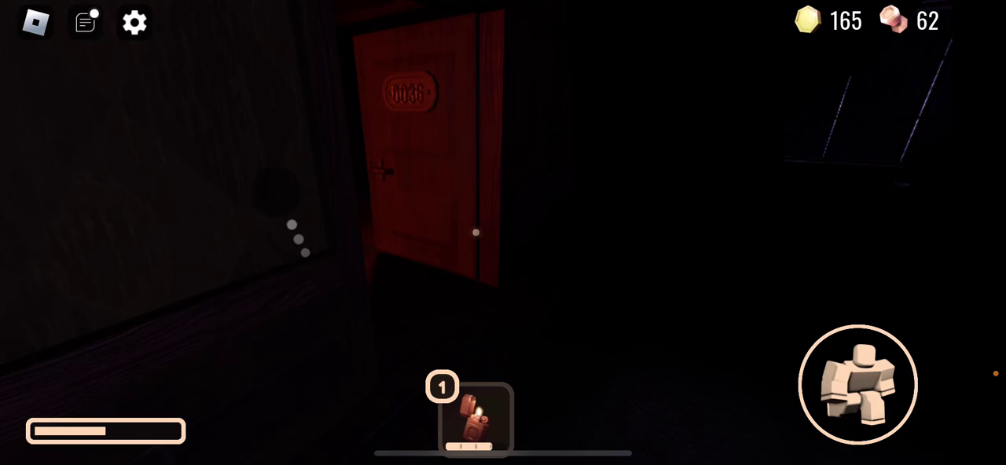
key("w")
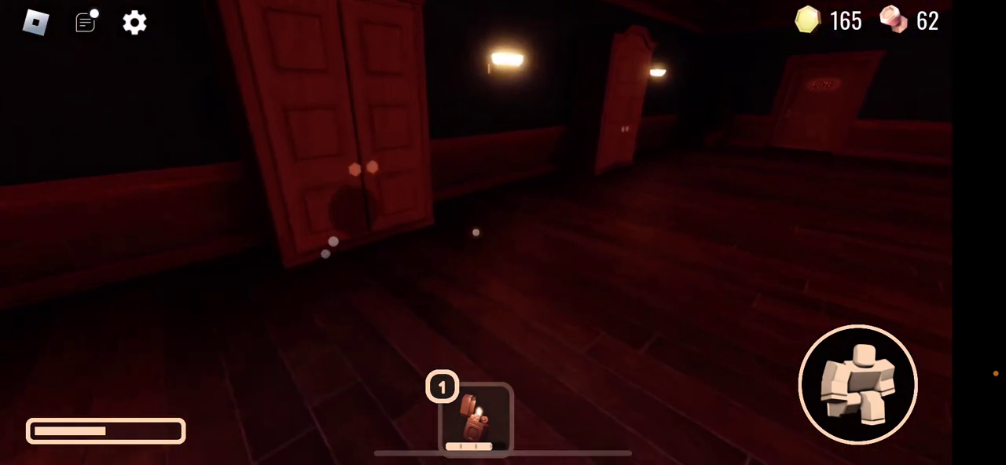
key("w")
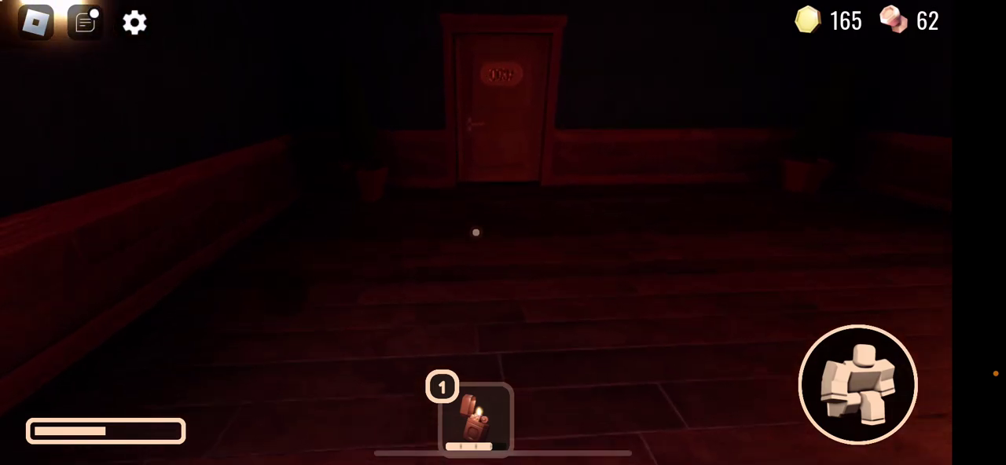
key("w")
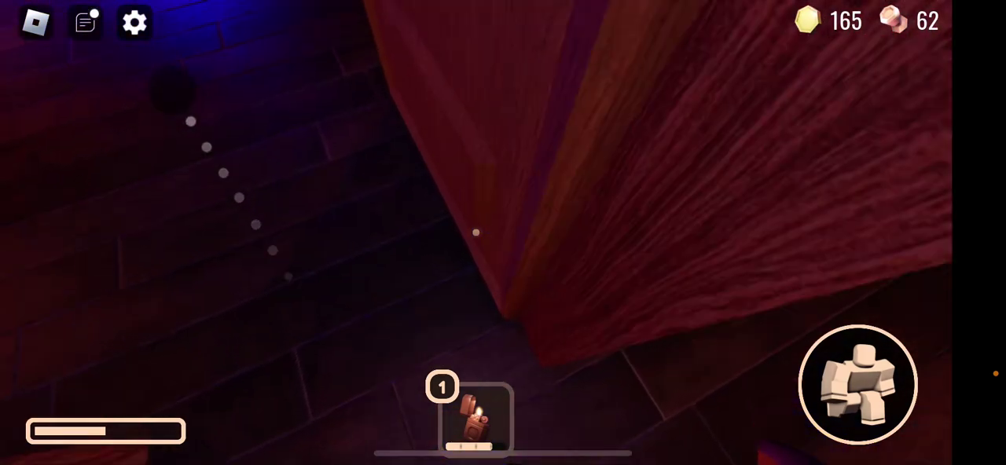
key("w")
Step: Unlock the padlocked door with the key, hide in a wardrobe, then light and stow the lighter
left_click_drag(707, 235, 550, 235)
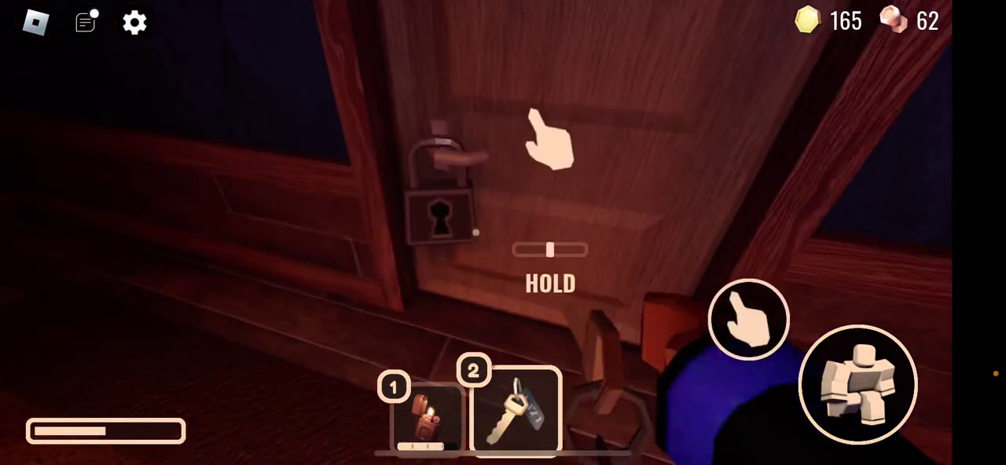
left_click(748, 319)
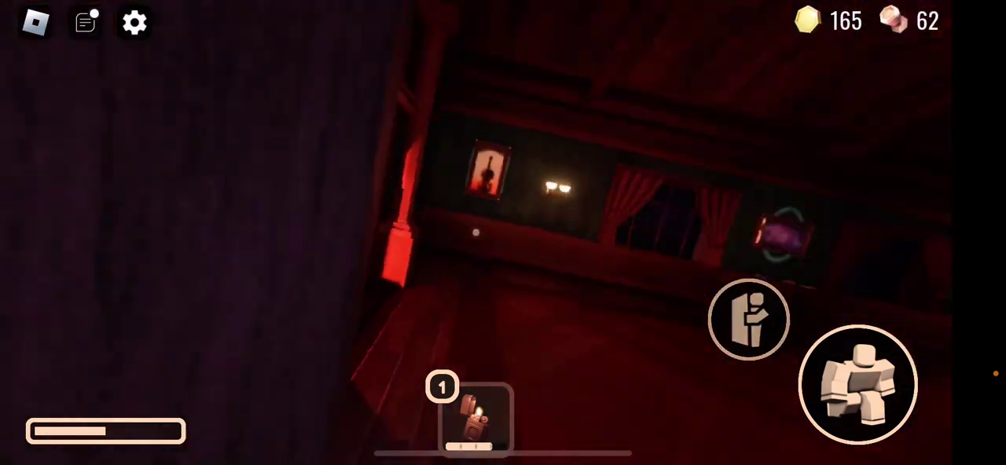
left_click(748, 319)
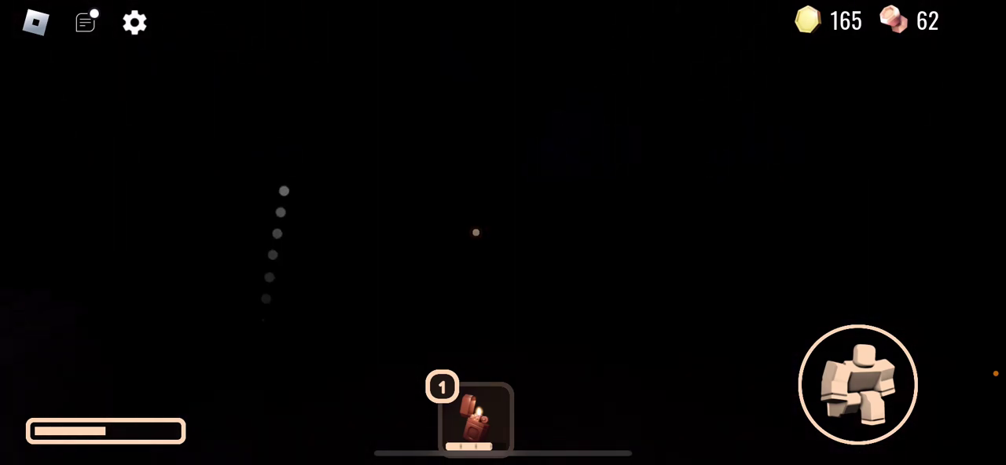
key("1")
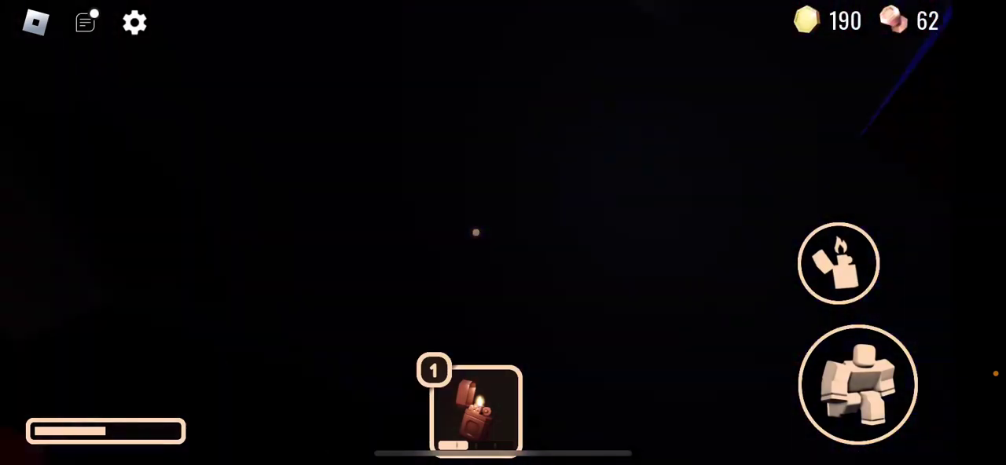
key("1")
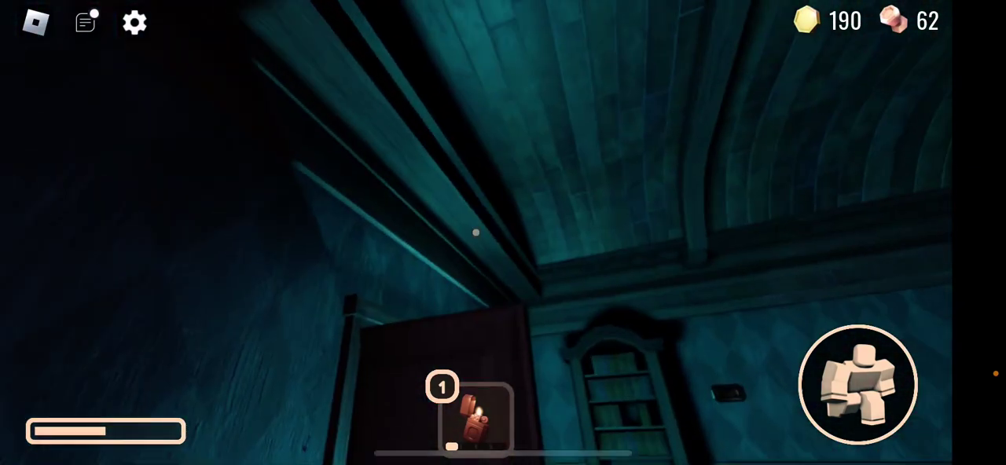
Step: Look around the teal room at the desk, glowing painting and oval mirror
mouse_move(304, 327)
left_mouse_down()
mouse_move(377, 368)
mouse_move(260, 129)
left_mouse_up()
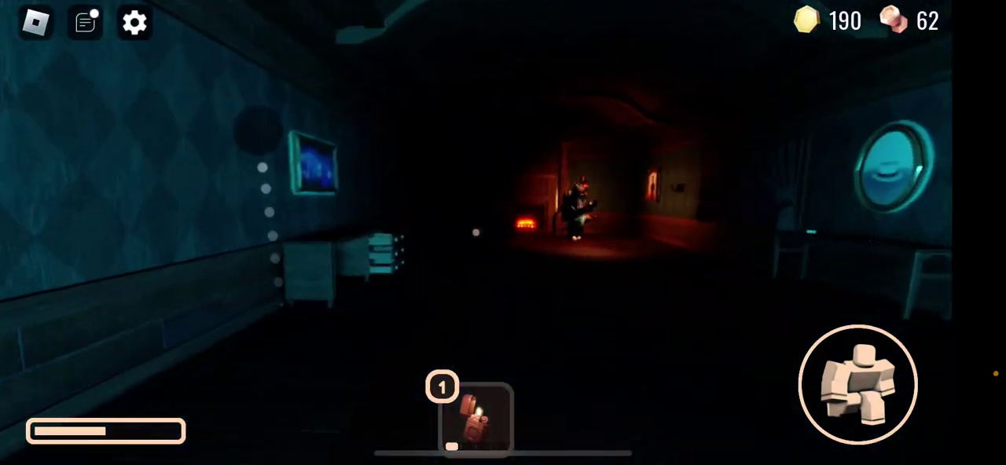
mouse_move(272, 260)
left_mouse_down()
mouse_move(228, 294)
mouse_move(260, 299)
mouse_move(263, 213)
mouse_move(286, 161)
left_mouse_up()
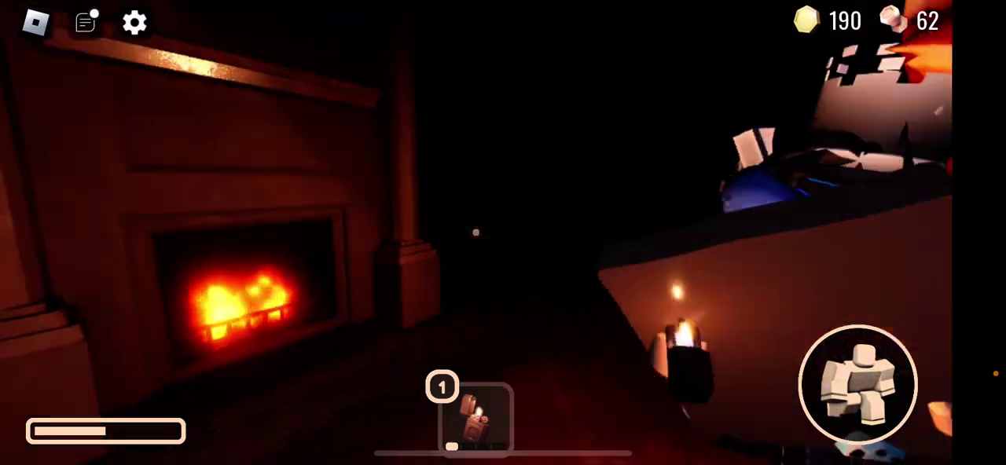
mouse_move(315, 267)
left_mouse_down()
mouse_move(317, 220)
mouse_move(330, 213)
mouse_move(284, 176)
left_mouse_up()
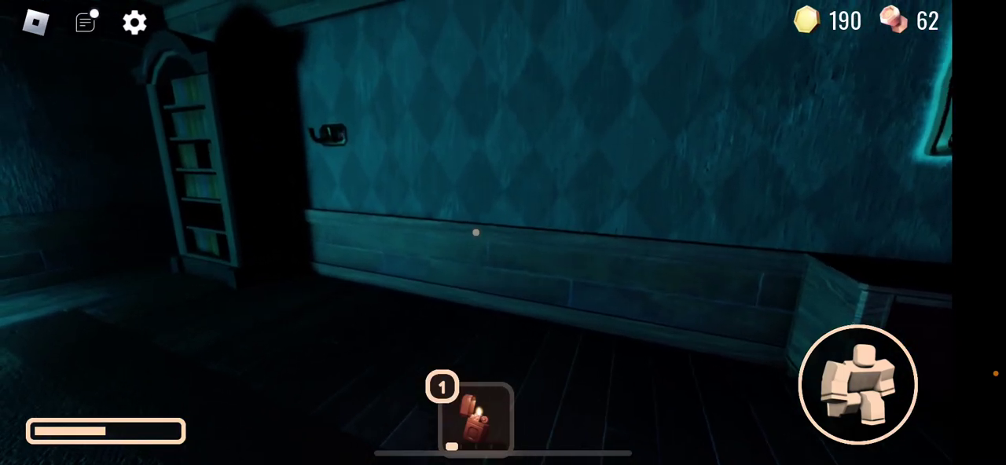
mouse_move(408, 236)
left_mouse_down()
mouse_move(283, 228)
mouse_move(276, 263)
left_mouse_up()
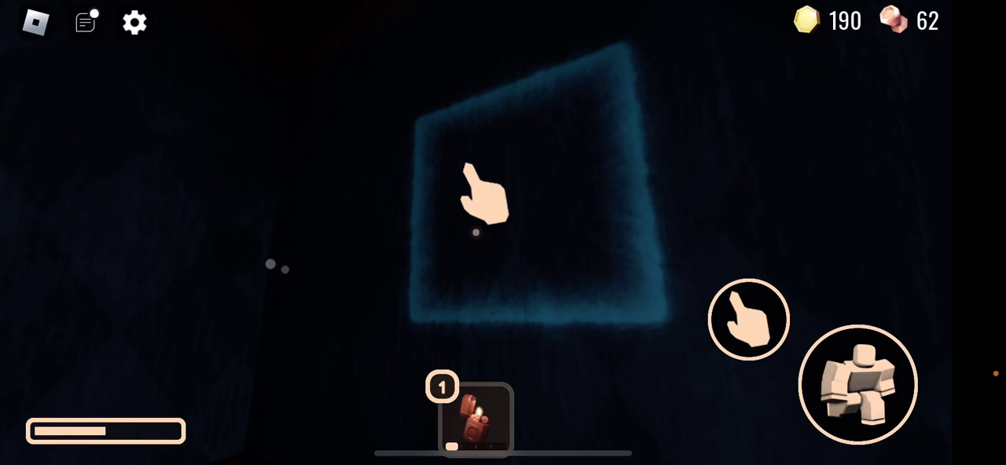
mouse_move(315, 298)
left_mouse_down()
mouse_move(359, 271)
mouse_move(276, 180)
mouse_move(333, 197)
mouse_move(337, 207)
mouse_move(259, 197)
left_mouse_up()
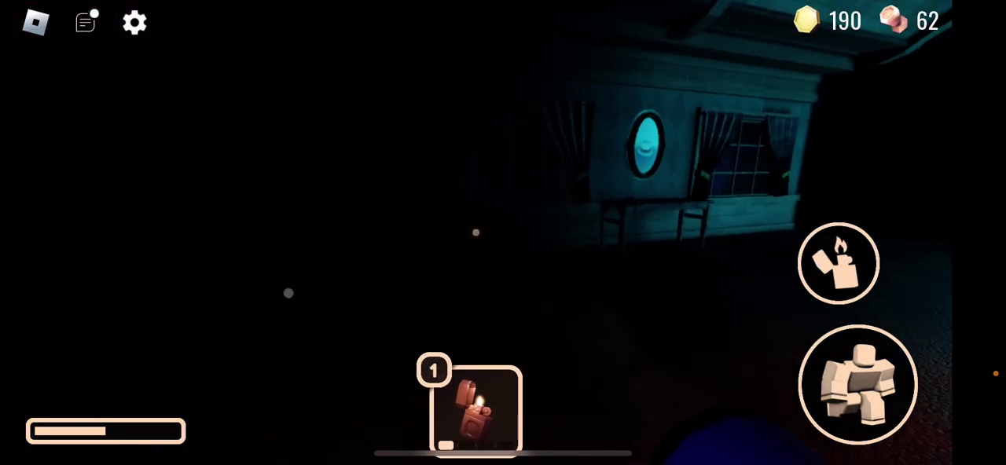
left_click_drag(288, 293, 260, 191)
left_click_drag(282, 293, 440, 283)
mouse_move(314, 282)
left_mouse_down()
mouse_move(503, 268)
mouse_move(298, 269)
mouse_move(283, 233)
mouse_move(306, 318)
mouse_move(393, 299)
left_mouse_up()
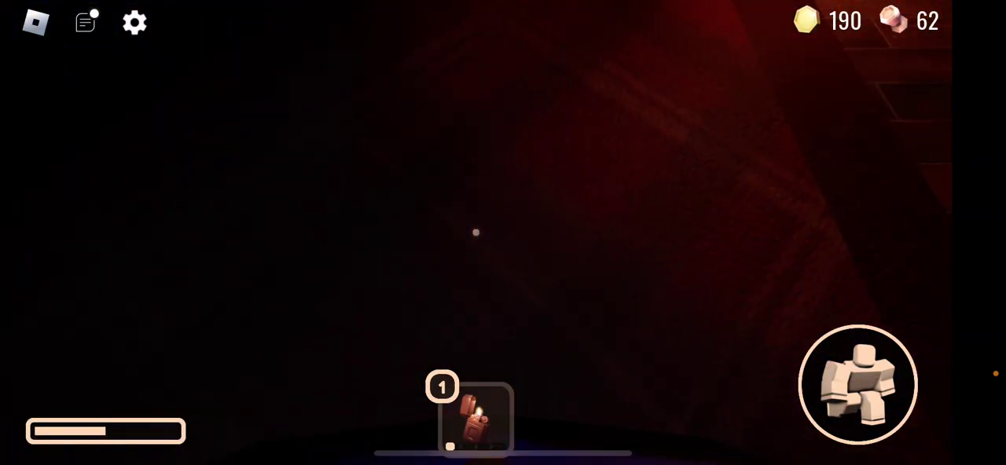
mouse_move(233, 240)
left_mouse_down()
mouse_move(276, 272)
mouse_move(393, 282)
mouse_move(330, 260)
mouse_move(346, 346)
left_mouse_up()
Step: Walk past the red light toward the drawers and put away the empty lighter
mouse_move(393, 236)
left_mouse_down()
mouse_move(377, 299)
mouse_move(330, 283)
mouse_move(440, 275)
left_mouse_up()
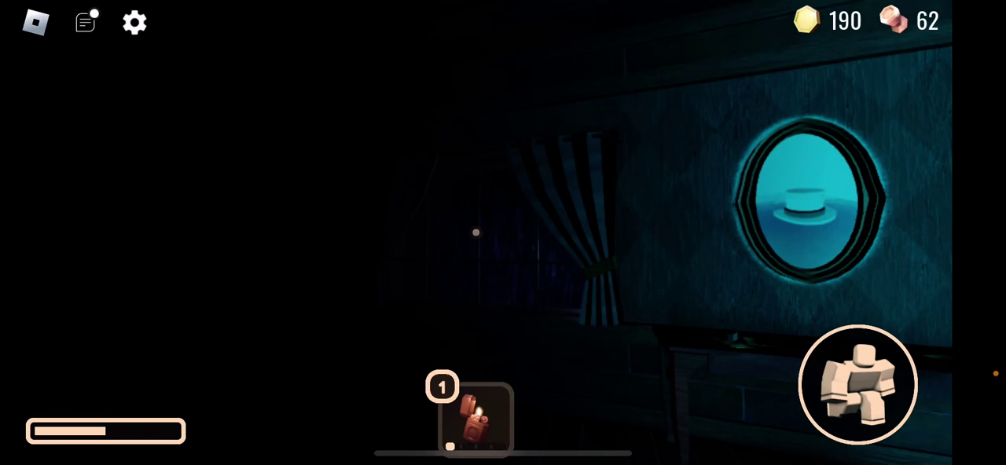
left_click_drag(550, 236, 314, 236)
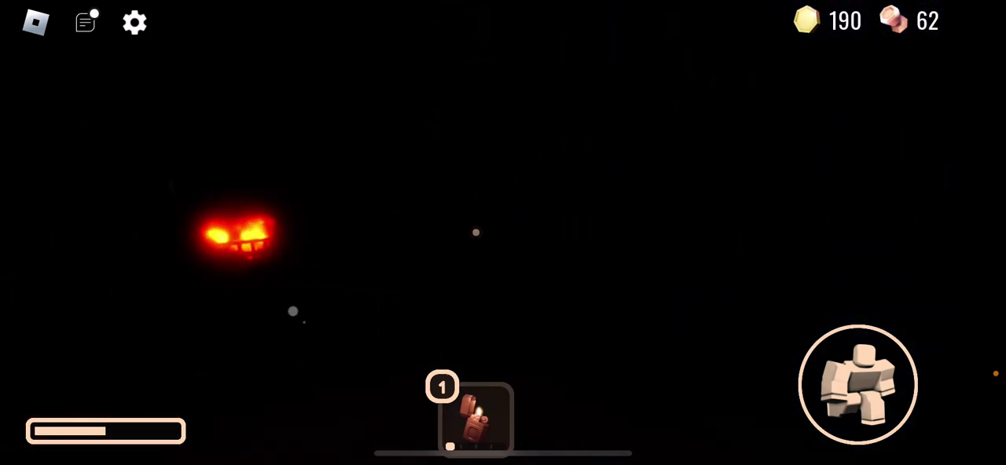
mouse_move(628, 236)
left_mouse_down()
mouse_move(393, 228)
mouse_move(511, 204)
mouse_move(393, 189)
mouse_move(393, 236)
left_mouse_up()
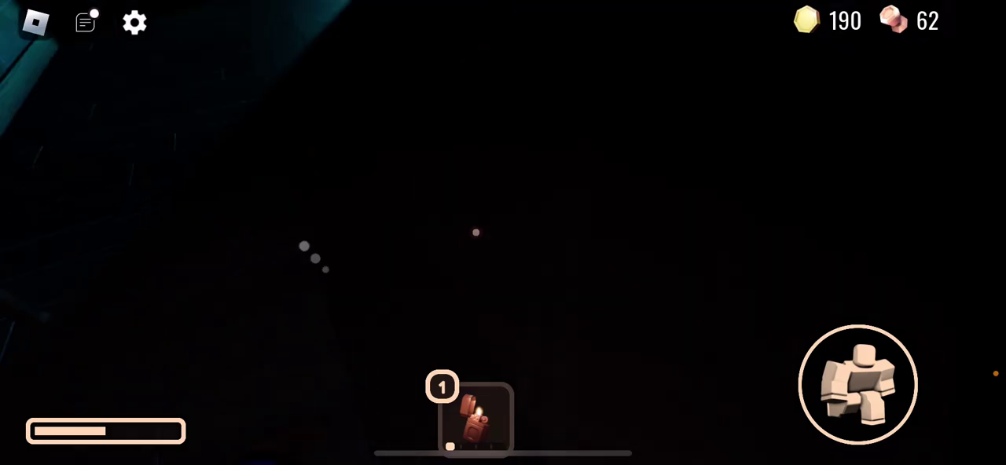
left_click_drag(304, 246, 238, 124)
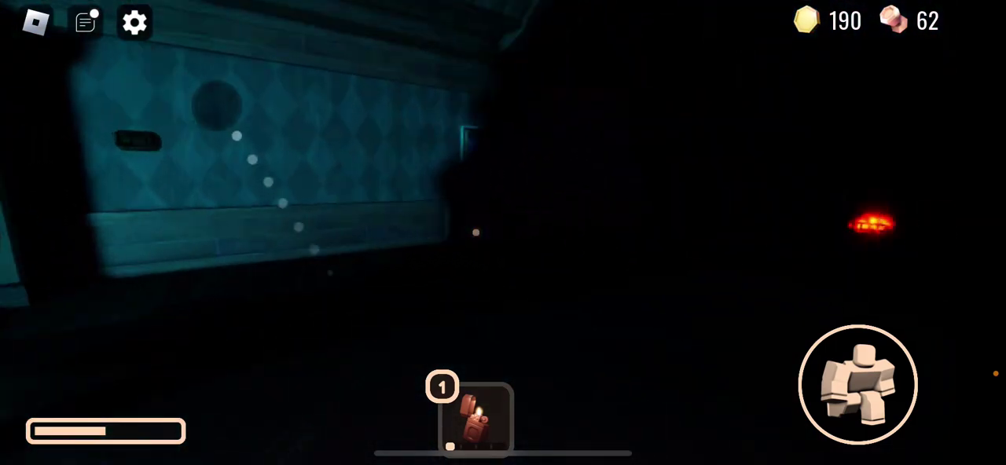
left_click_drag(707, 236, 393, 228)
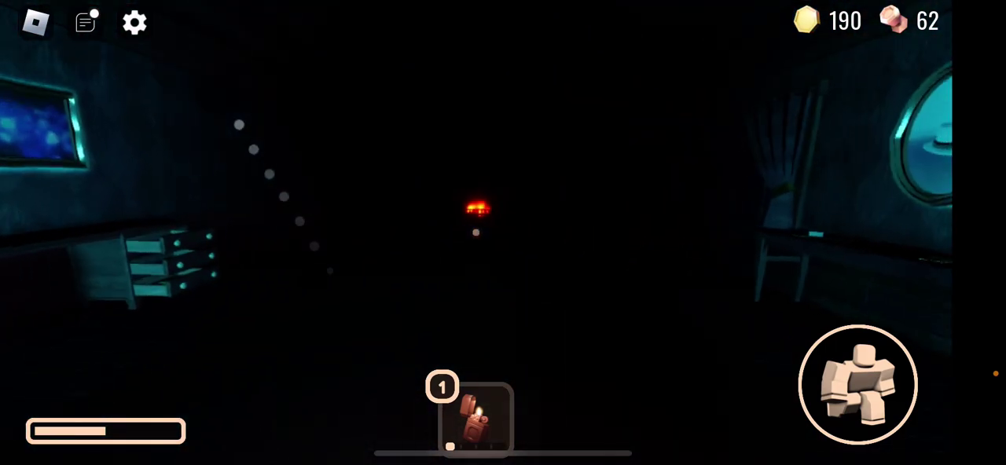
left_click_drag(239, 124, 239, 116)
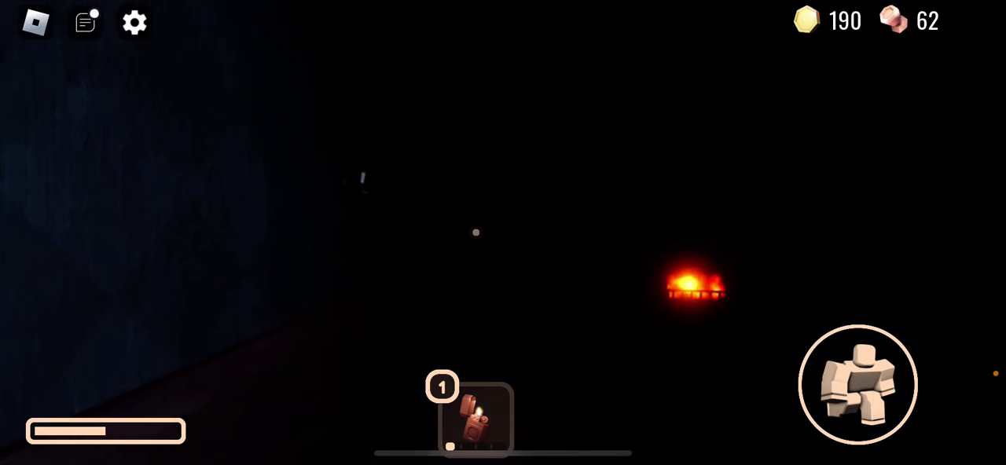
mouse_move(287, 343)
left_mouse_down()
mouse_move(262, 243)
mouse_move(314, 263)
mouse_move(243, 291)
mouse_move(224, 338)
left_mouse_up()
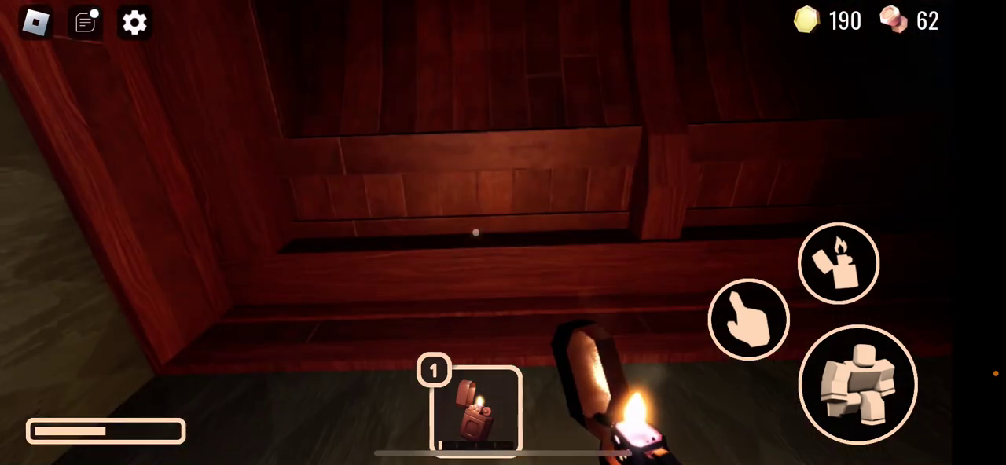
left_click_drag(629, 236, 393, 236)
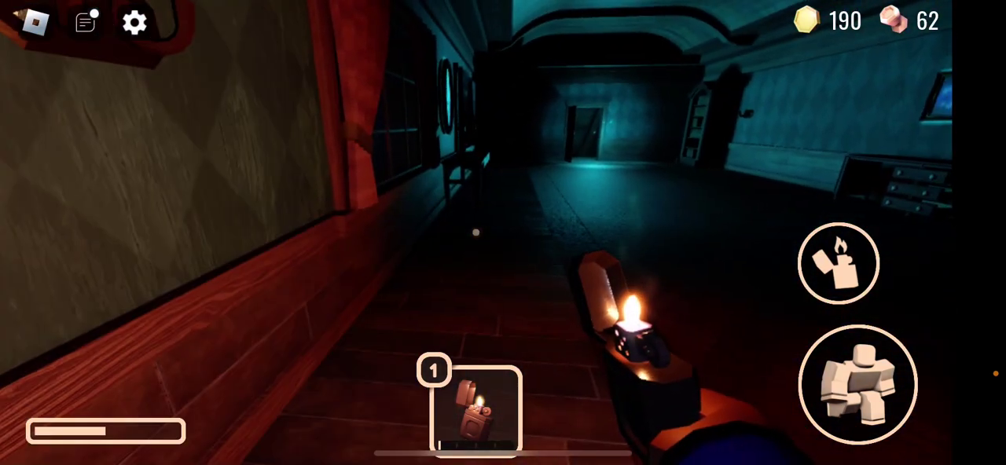
left_click_drag(550, 235, 707, 235)
left_click(475, 409)
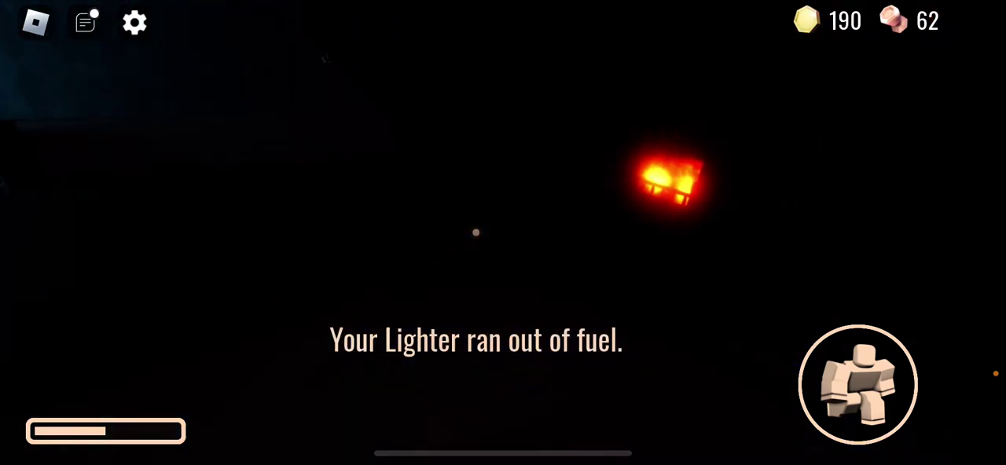
Step: Look around the dark rooms, turning past the other player toward the adjoining room
left_click_drag(629, 236, 471, 236)
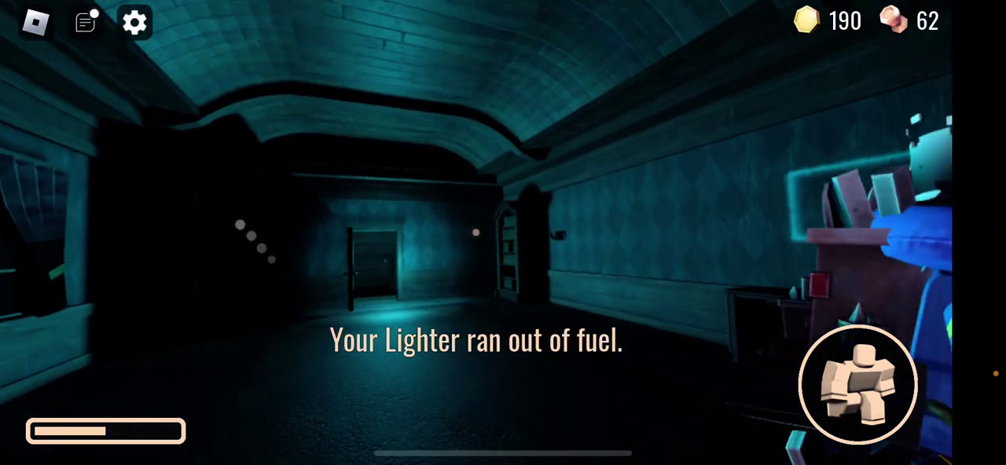
mouse_move(550, 197)
left_mouse_down()
mouse_move(550, 314)
mouse_move(550, 157)
mouse_move(550, 259)
left_mouse_up()
mouse_move(293, 196)
left_mouse_down()
mouse_move(267, 220)
mouse_move(259, 254)
left_mouse_up()
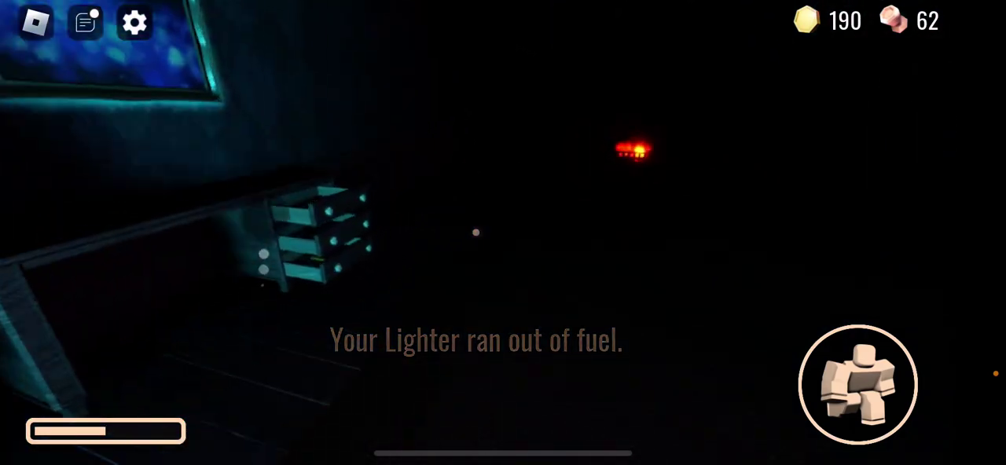
left_click_drag(707, 236, 236, 227)
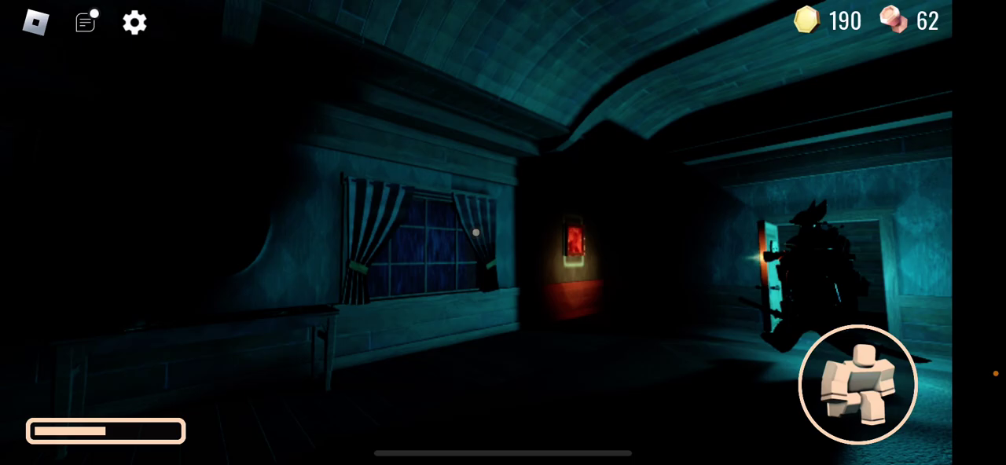
left_click_drag(550, 236, 511, 267)
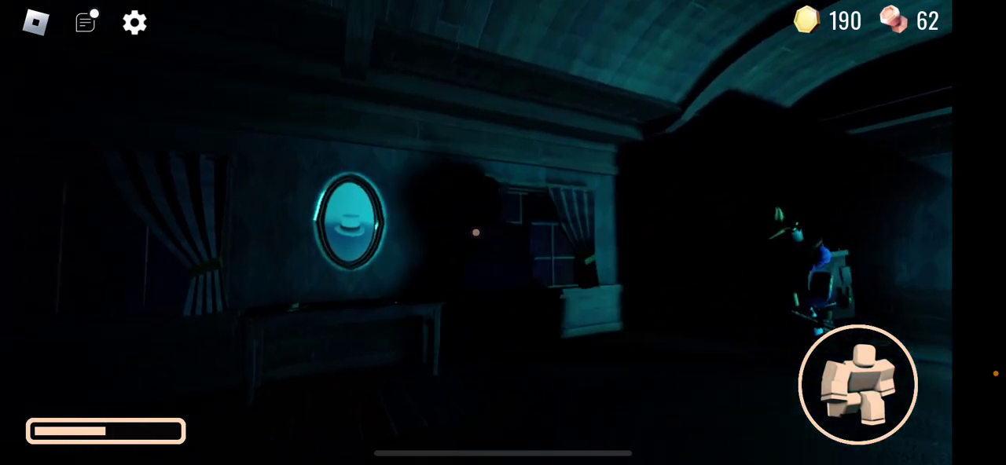
mouse_move(707, 196)
left_mouse_down()
mouse_move(707, 315)
mouse_move(471, 220)
left_mouse_up()
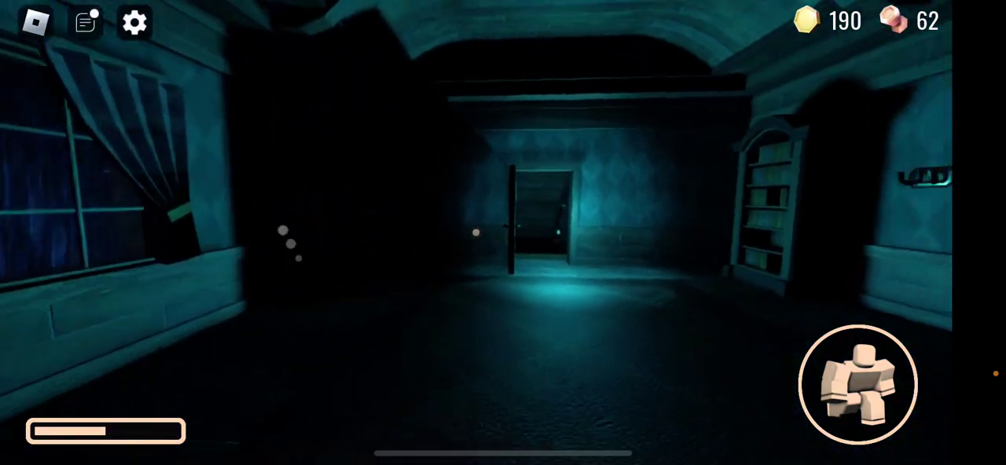
mouse_move(628, 236)
left_mouse_down()
mouse_move(393, 236)
mouse_move(707, 235)
left_mouse_up()
left_click_drag(393, 236, 707, 236)
left_click_drag(629, 315, 629, 157)
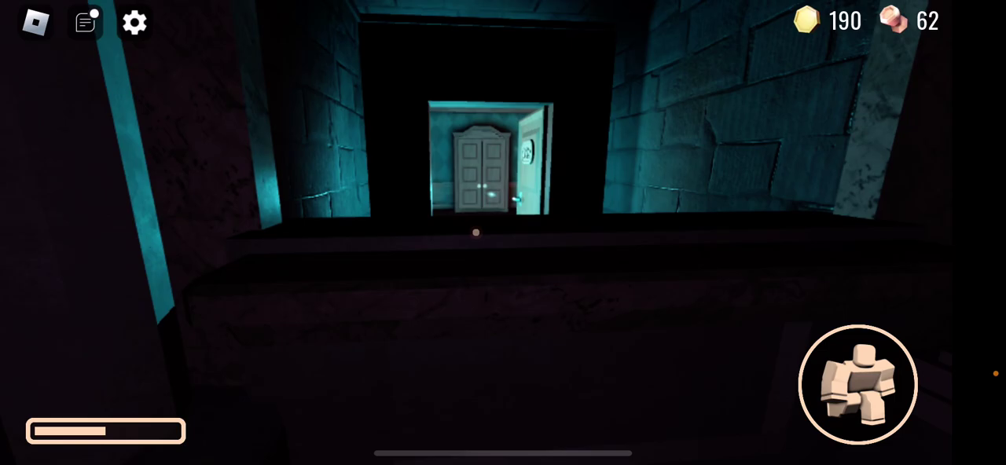
Step: Walk to the desk and loot its drawer, raising gold to 215
left_click_drag(236, 330, 236, 267)
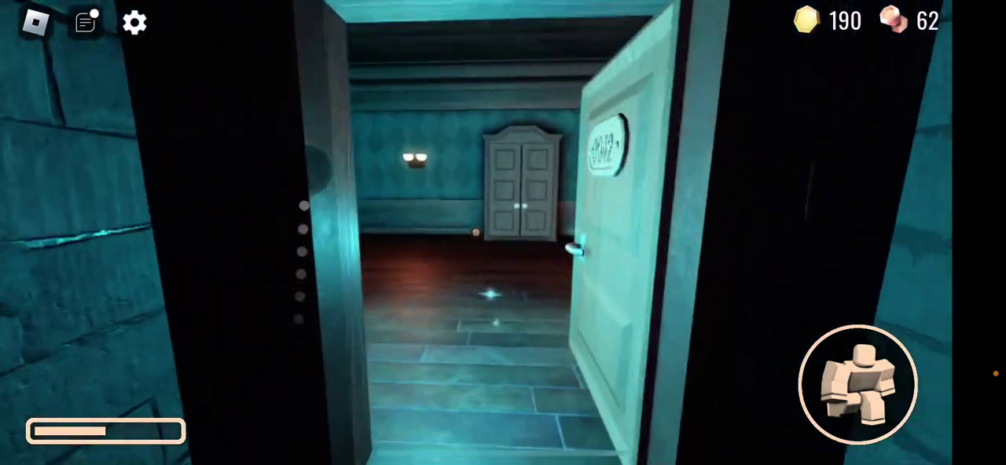
left_click_drag(550, 236, 707, 236)
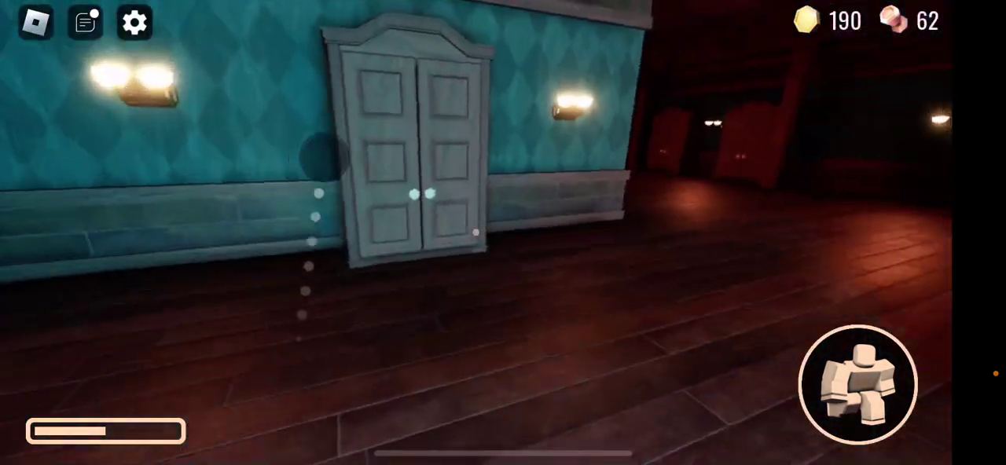
left_click_drag(629, 196, 471, 117)
left_click(542, 323)
mouse_move(629, 196)
left_mouse_down()
mouse_move(471, 197)
mouse_move(629, 157)
left_mouse_up()
Step: Cross the red room and walk through door 0043 into the corridor
left_click_drag(550, 197, 472, 220)
left_click_drag(236, 330, 235, 268)
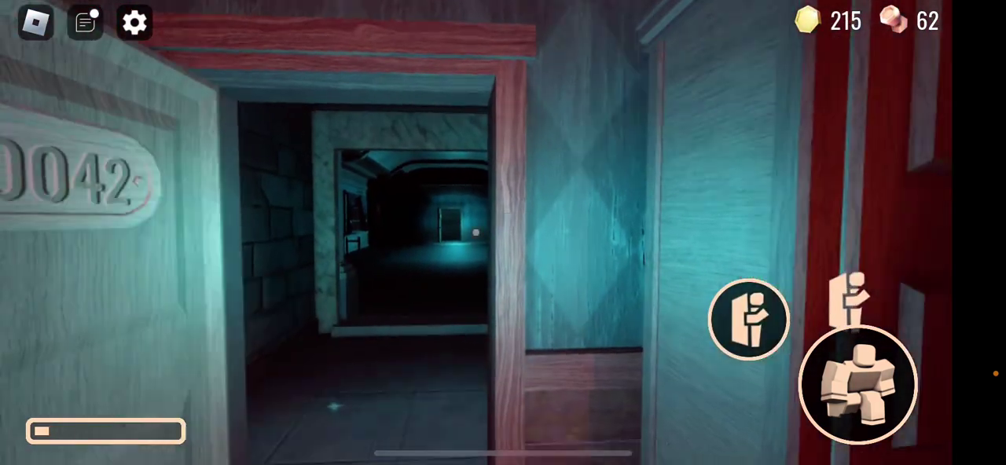
left_click_drag(629, 196, 471, 197)
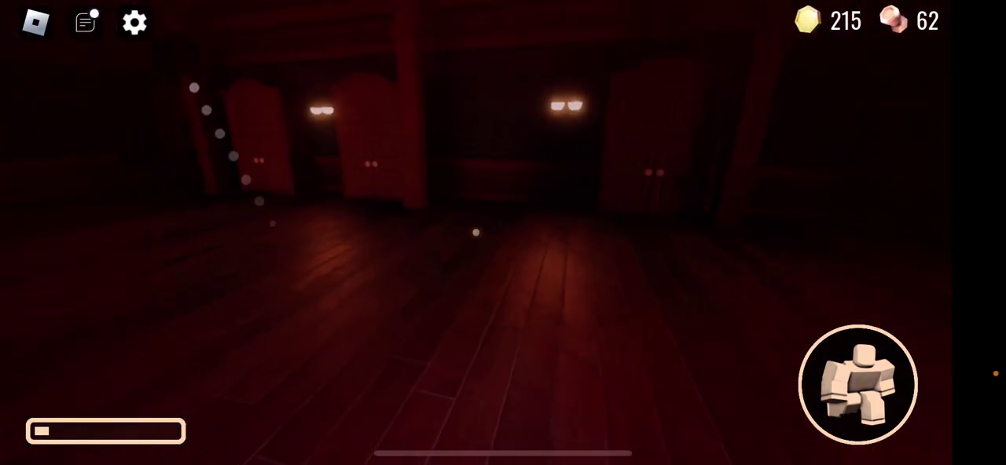
mouse_move(550, 236)
left_mouse_down()
mouse_move(708, 236)
mouse_move(628, 236)
left_mouse_up()
left_click_drag(236, 330, 236, 267)
left_click_drag(344, 165, 346, 150)
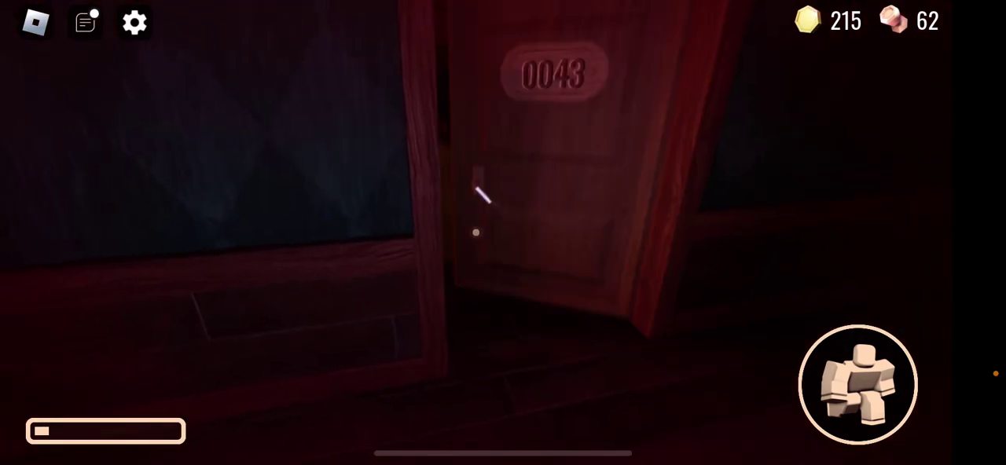
mouse_move(336, 302)
left_mouse_down()
mouse_move(294, 130)
mouse_move(323, 137)
left_mouse_up()
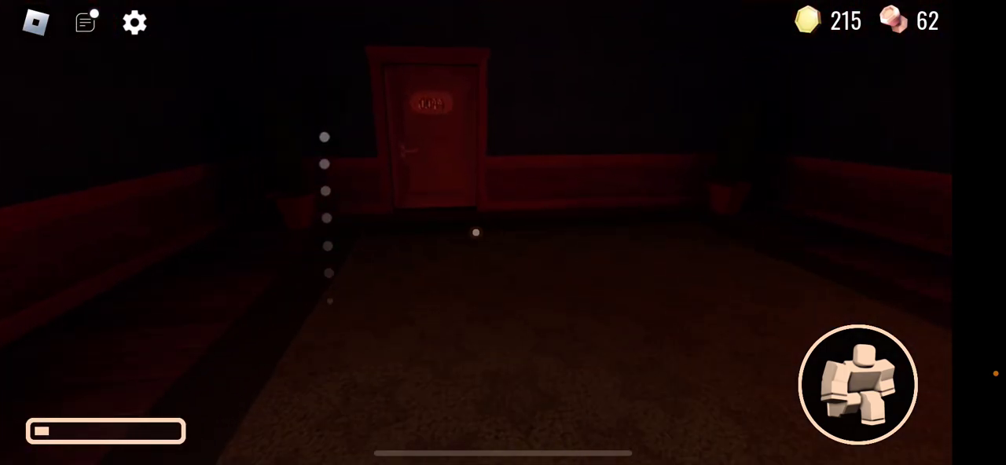
Step: Follow the other player through the next door into the dark room and along the corridor
left_click_drag(278, 106, 330, 343)
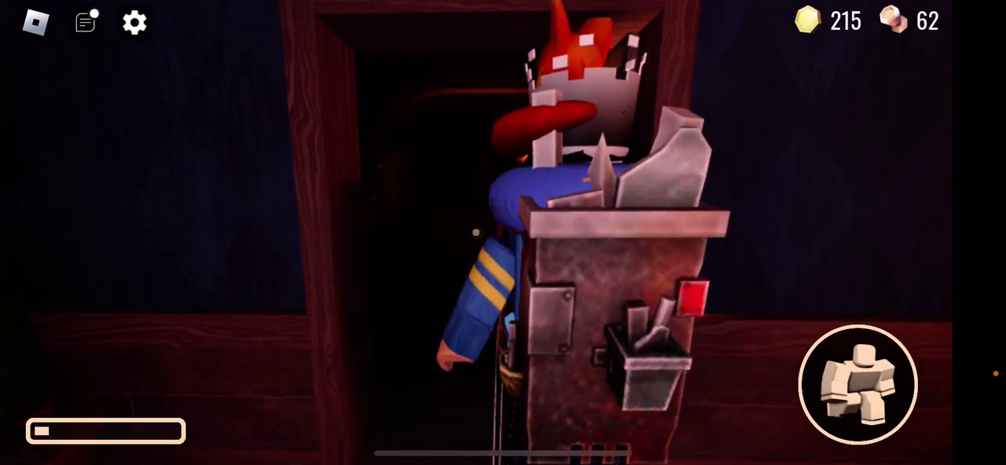
mouse_move(330, 343)
left_mouse_down()
mouse_move(276, 242)
mouse_move(268, 285)
mouse_move(271, 249)
left_mouse_up()
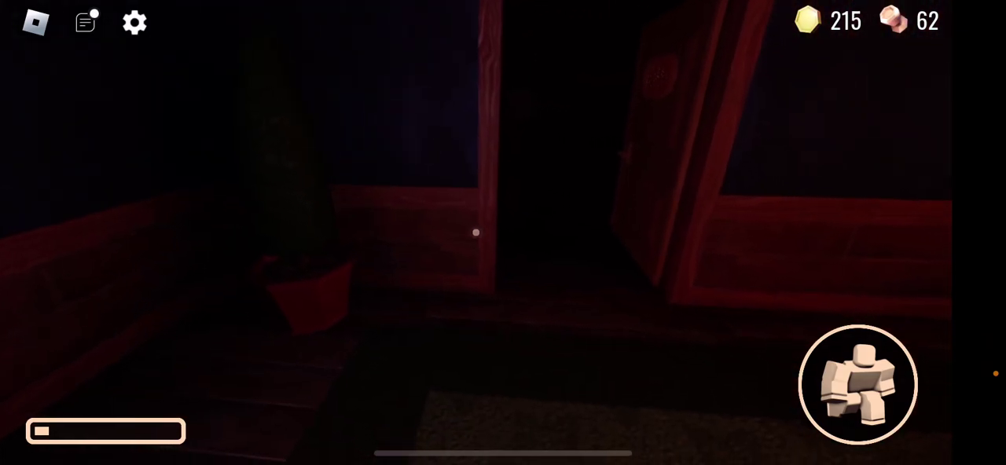
left_click_drag(287, 337, 267, 315)
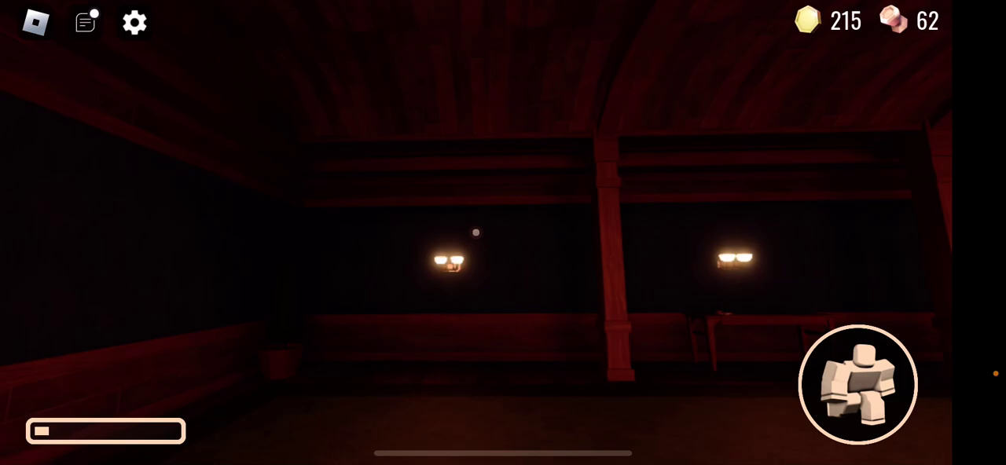
mouse_move(259, 342)
left_mouse_down()
mouse_move(244, 193)
mouse_move(273, 206)
mouse_move(283, 254)
mouse_move(265, 274)
mouse_move(316, 321)
mouse_move(309, 265)
mouse_move(280, 205)
left_mouse_up()
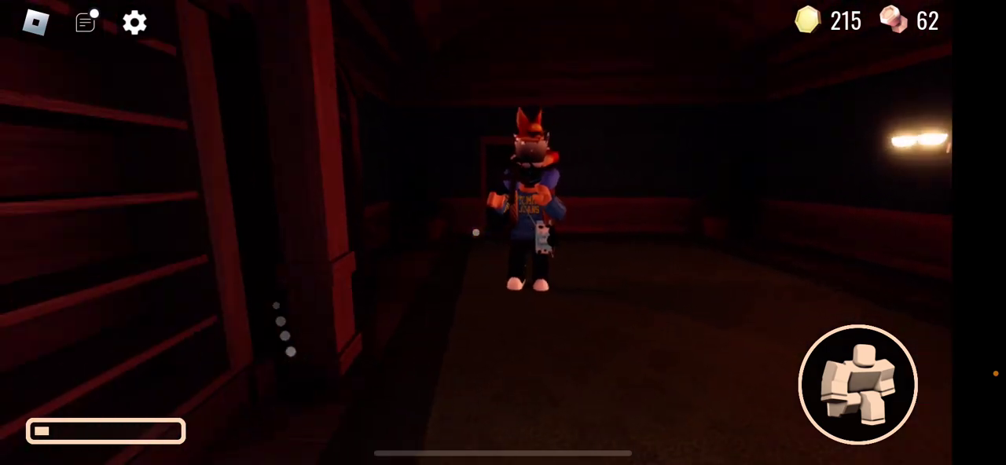
Step: Pass the pillar and table, following the other player to the teal-lit doorway
left_click_drag(268, 299, 255, 153)
left_click_drag(287, 267, 283, 249)
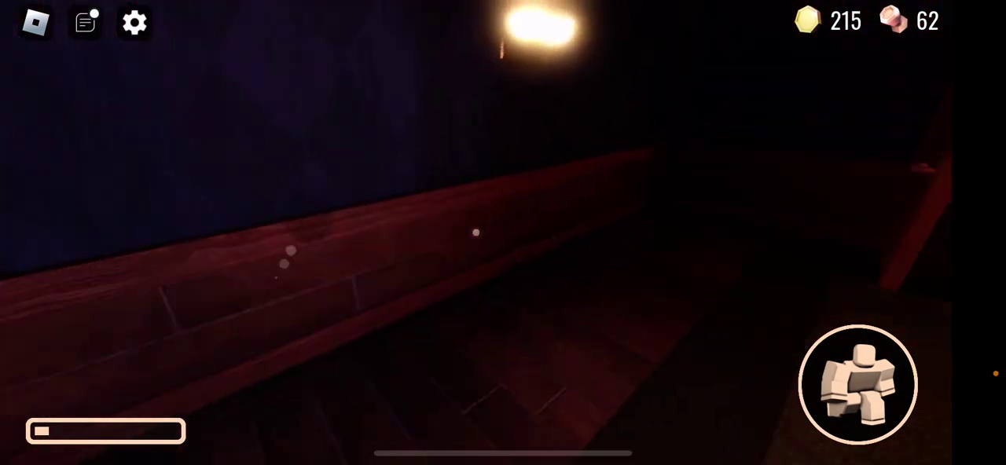
mouse_move(251, 316)
left_mouse_down()
mouse_move(328, 292)
mouse_move(324, 210)
mouse_move(298, 150)
mouse_move(283, 146)
mouse_move(307, 139)
mouse_move(314, 157)
mouse_move(216, 168)
mouse_move(303, 198)
mouse_move(281, 117)
mouse_move(274, 139)
mouse_move(290, 108)
left_mouse_up()
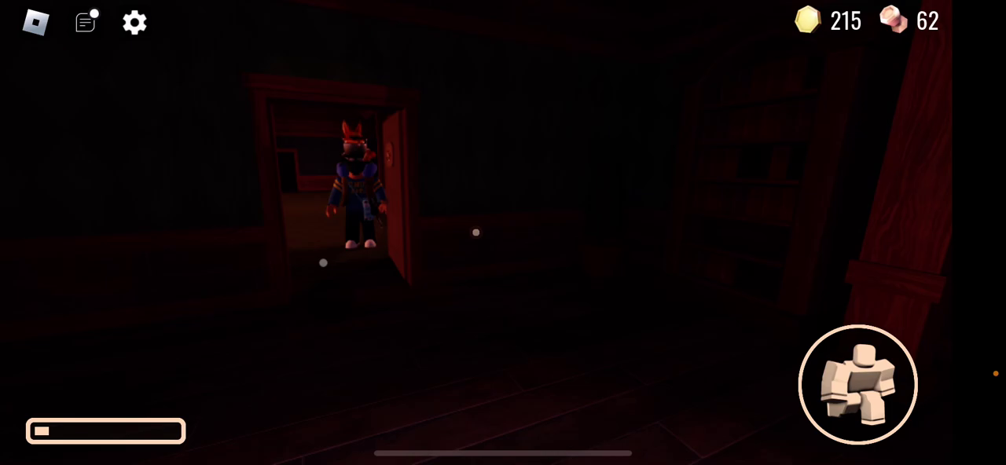
mouse_move(323, 262)
left_mouse_down()
mouse_move(278, 222)
mouse_move(283, 184)
mouse_move(260, 140)
mouse_move(267, 245)
mouse_move(278, 249)
mouse_move(278, 218)
left_mouse_up()
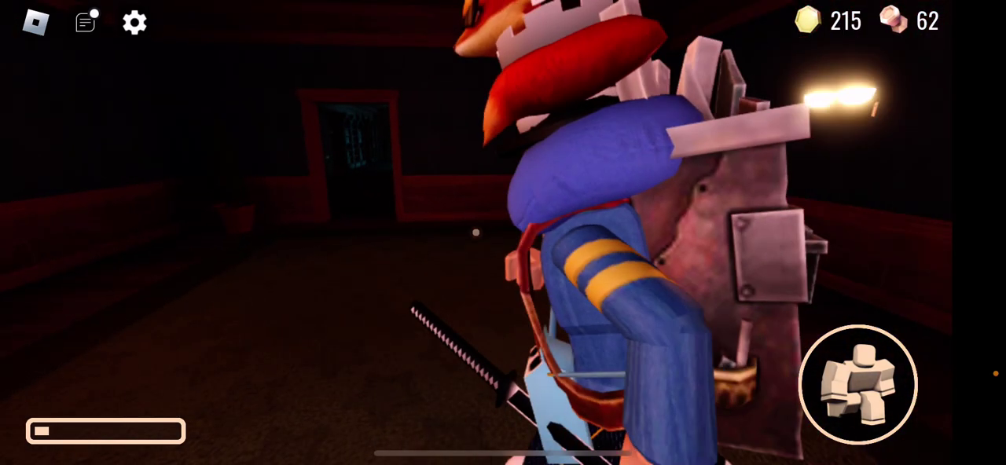
left_click_drag(252, 307, 255, 294)
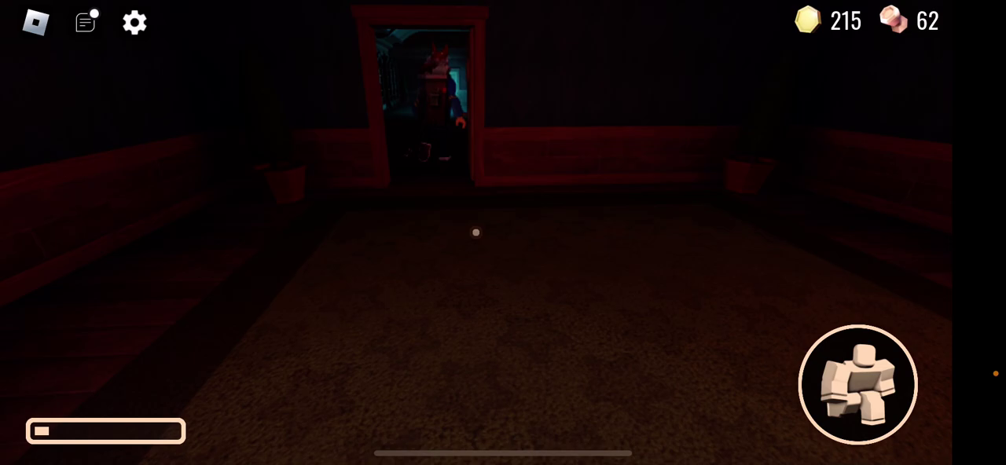
mouse_move(242, 243)
left_mouse_down()
mouse_move(253, 228)
mouse_move(269, 335)
left_mouse_up()
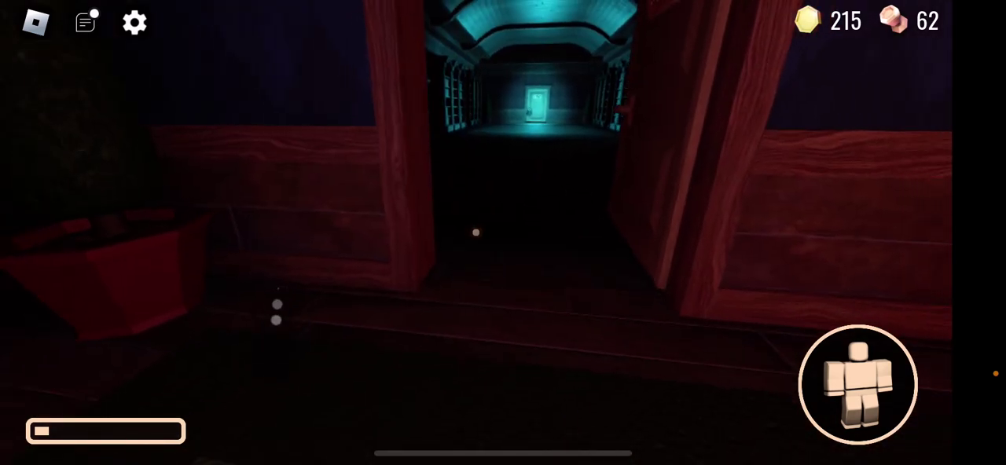
Step: Crouch through door 0044, follow the other player through the red doorway, and hide in the wardrobe
mouse_move(275, 303)
left_mouse_down()
mouse_move(260, 355)
mouse_move(308, 330)
mouse_move(299, 306)
left_mouse_up()
left_click(857, 384)
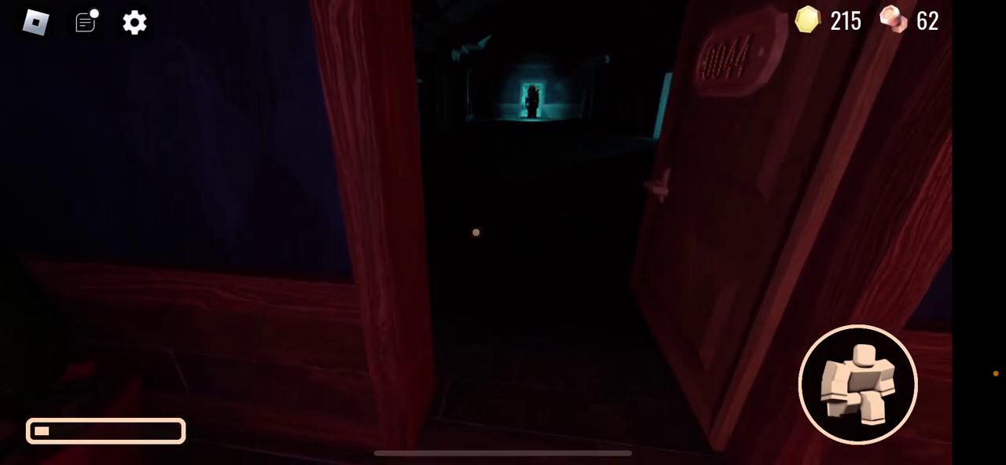
left_click_drag(271, 360, 310, 124)
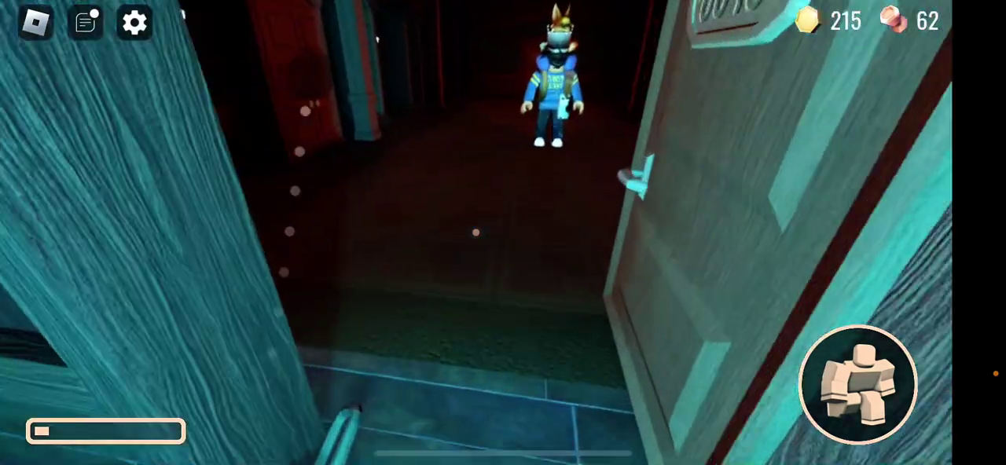
mouse_move(310, 124)
left_mouse_down()
mouse_move(257, 102)
mouse_move(291, 247)
left_mouse_up()
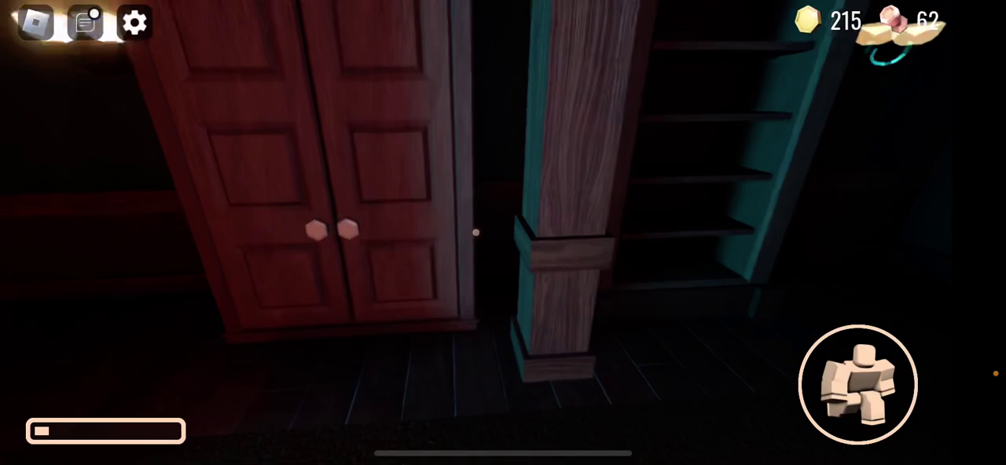
key("w")
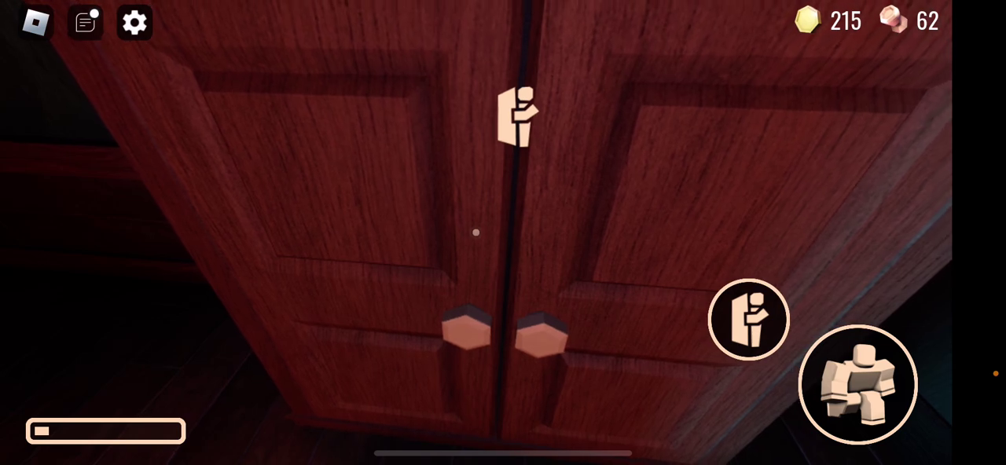
left_click(748, 319)
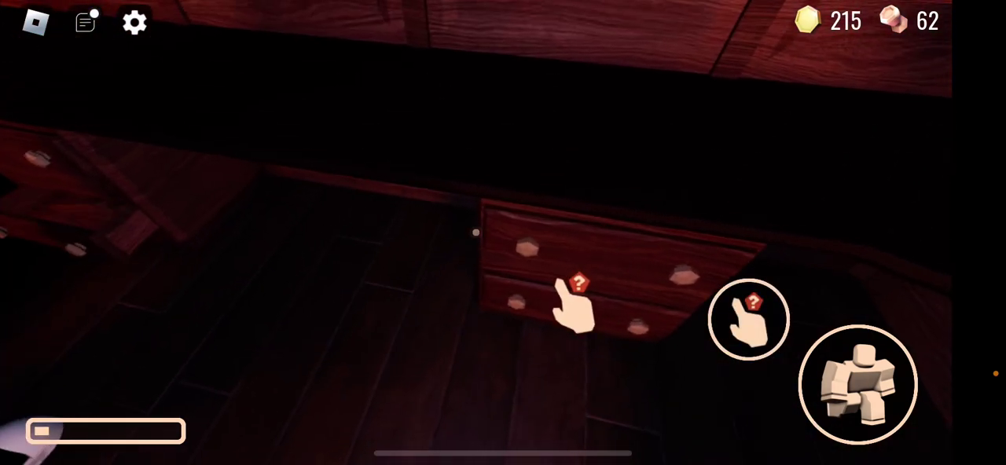
Step: Loot the dresser drawers for coins and open the one holding a letter and pencil
left_click(748, 319)
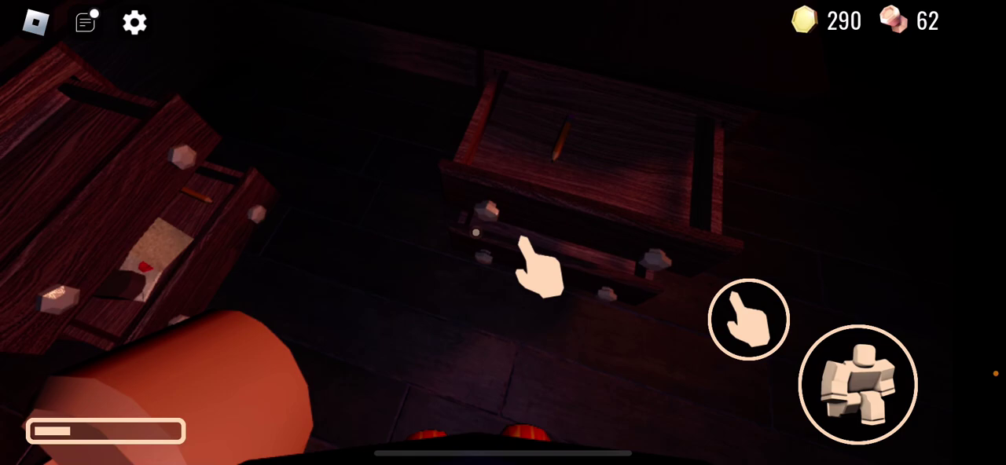
left_click(748, 319)
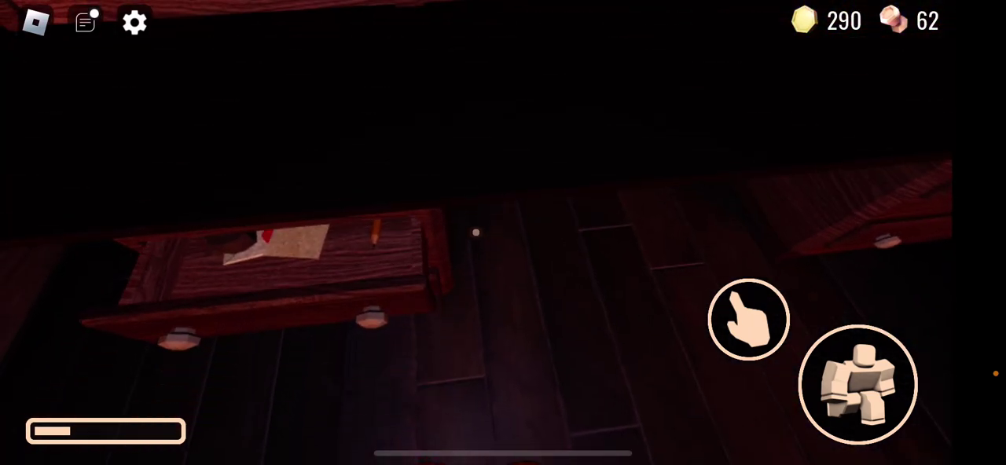
left_click(297, 253)
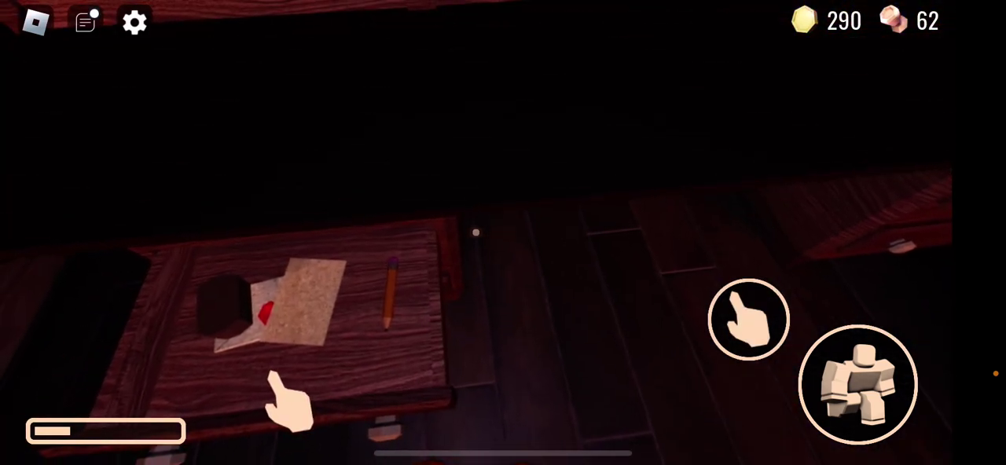